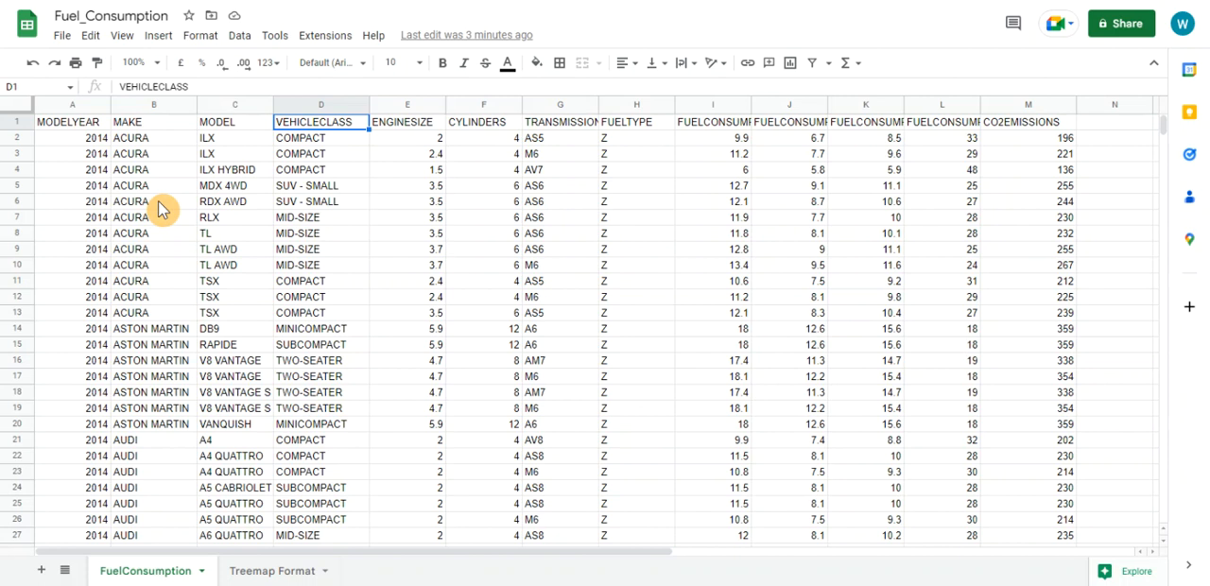
Examine the fuel consumption data, checking the column headers from MAKE to FUELCONSUMPTION_CITY and the vehicle rows below
click(158, 172)
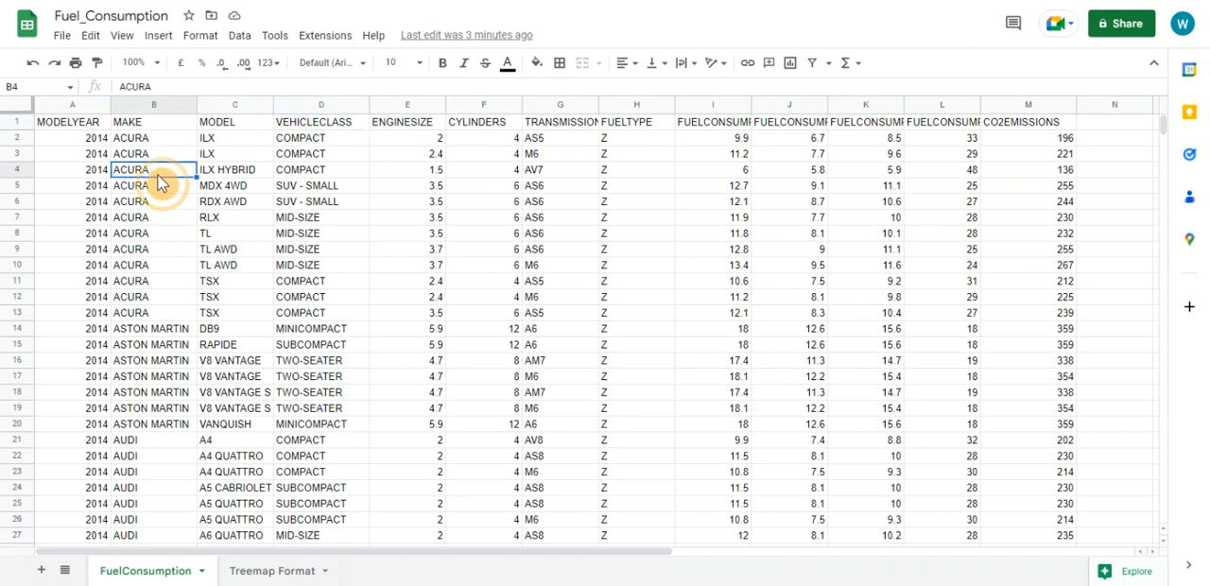
click(181, 123)
click(253, 124)
click(321, 125)
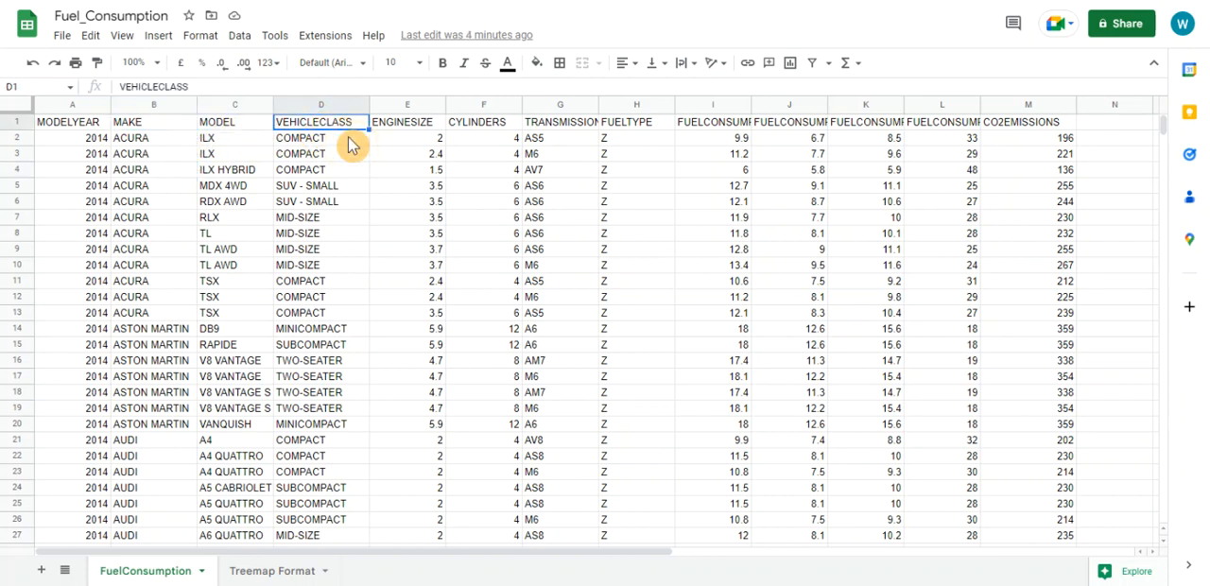
click(416, 130)
click(567, 130)
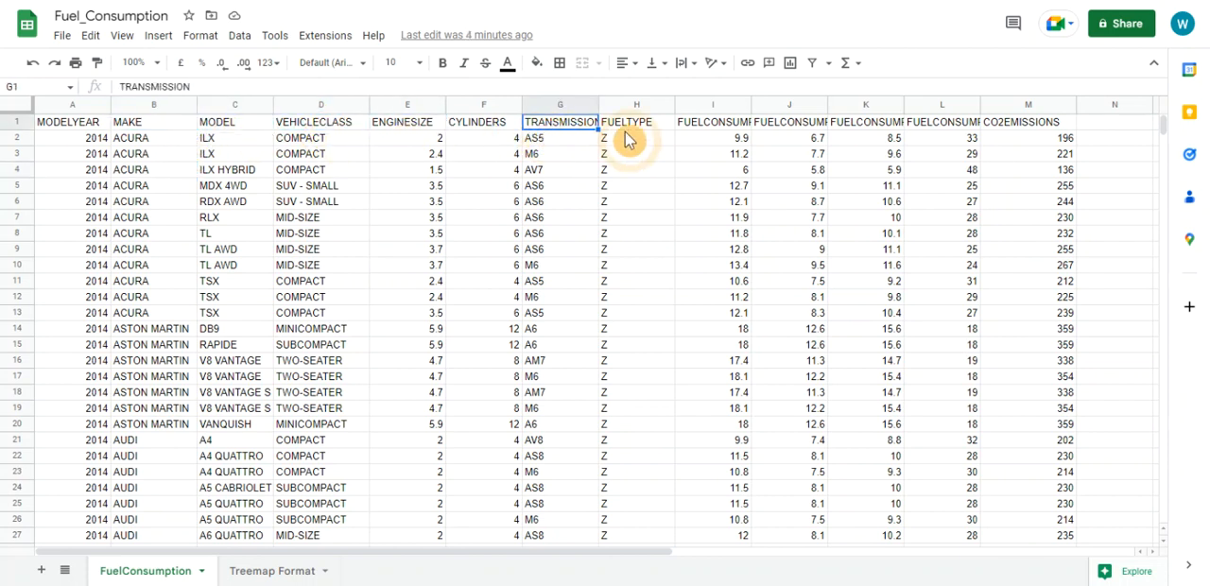
click(684, 128)
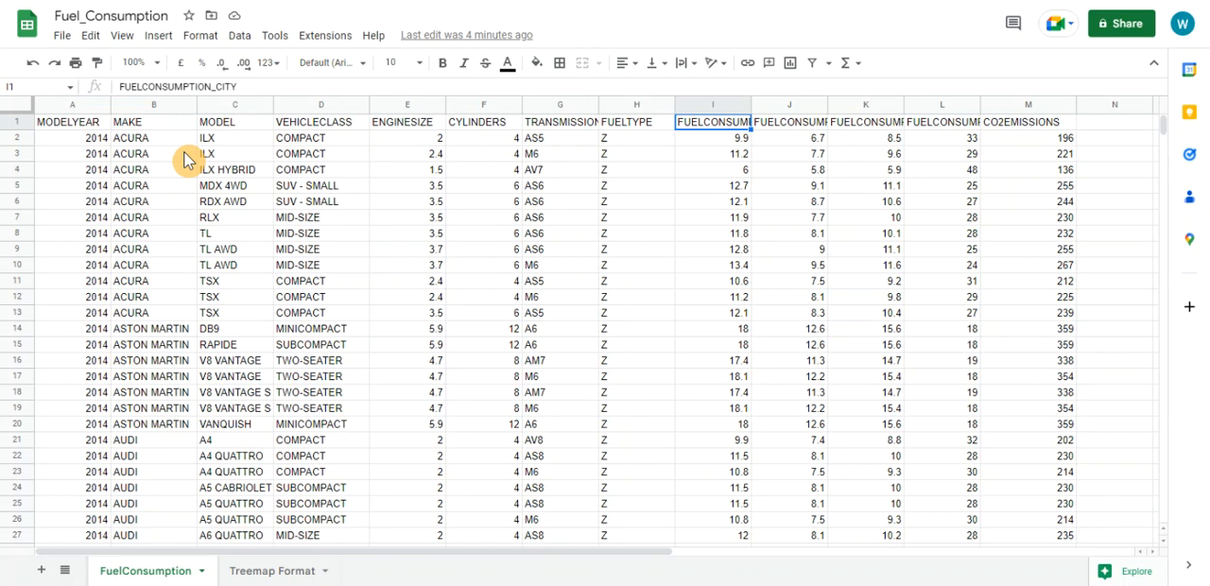
scroll(212, 222, down, 2)
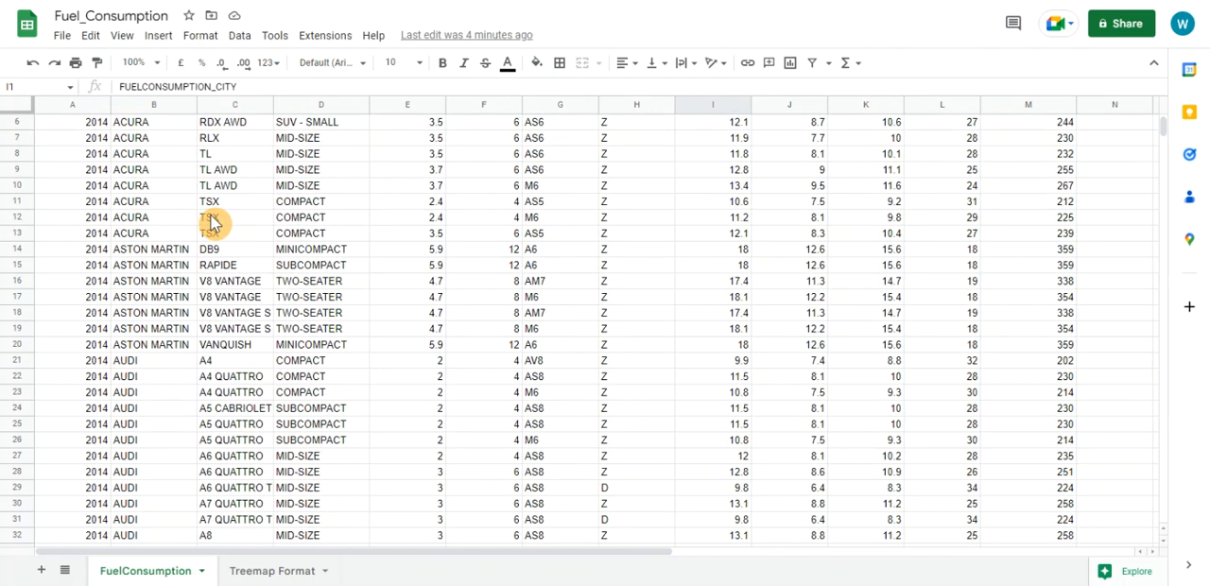
scroll(212, 223, up, 2)
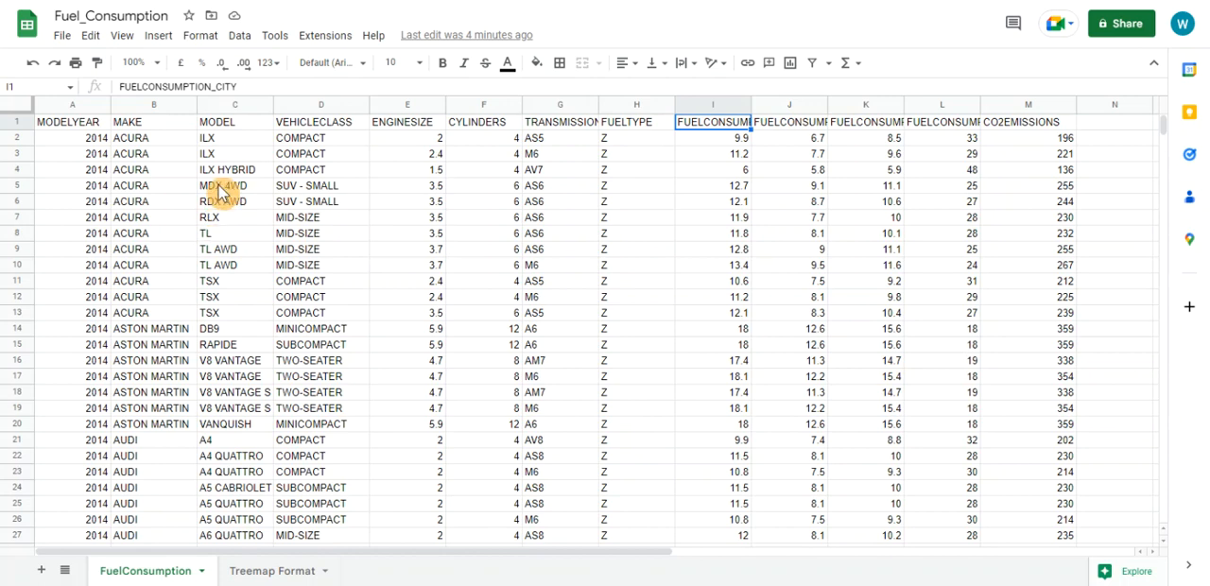
scroll(217, 189, down, 2)
scroll(217, 193, up, 1)
scroll(217, 193, up, 1)
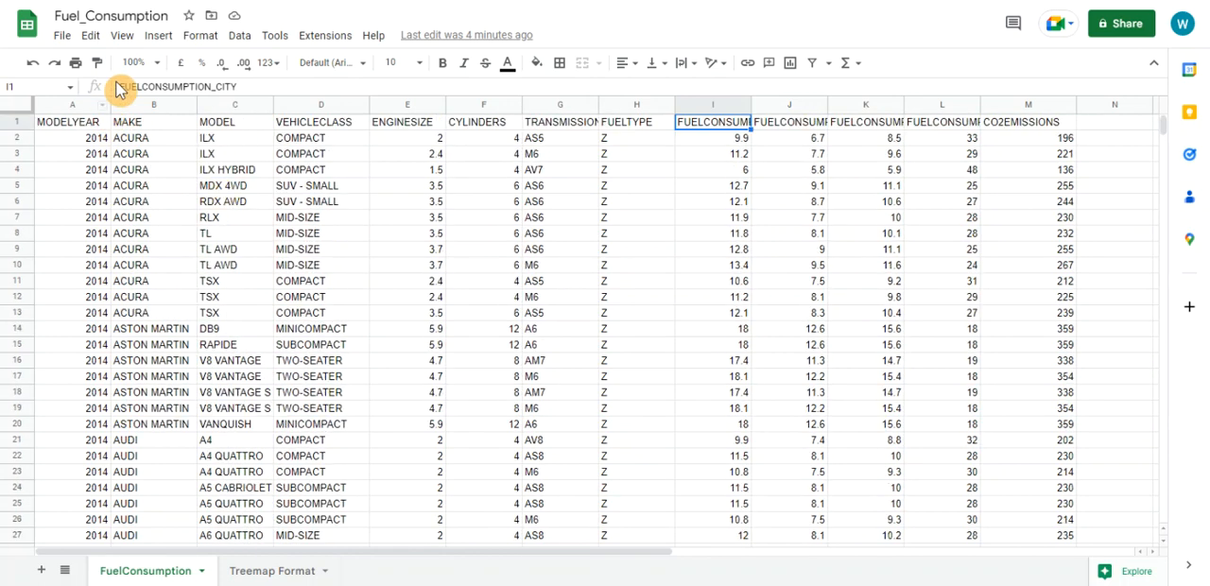
Create a pivot table from FuelConsumption!A1:M1068 on a new sheet and rename that sheet pvtMake
click(158, 35)
click(181, 200)
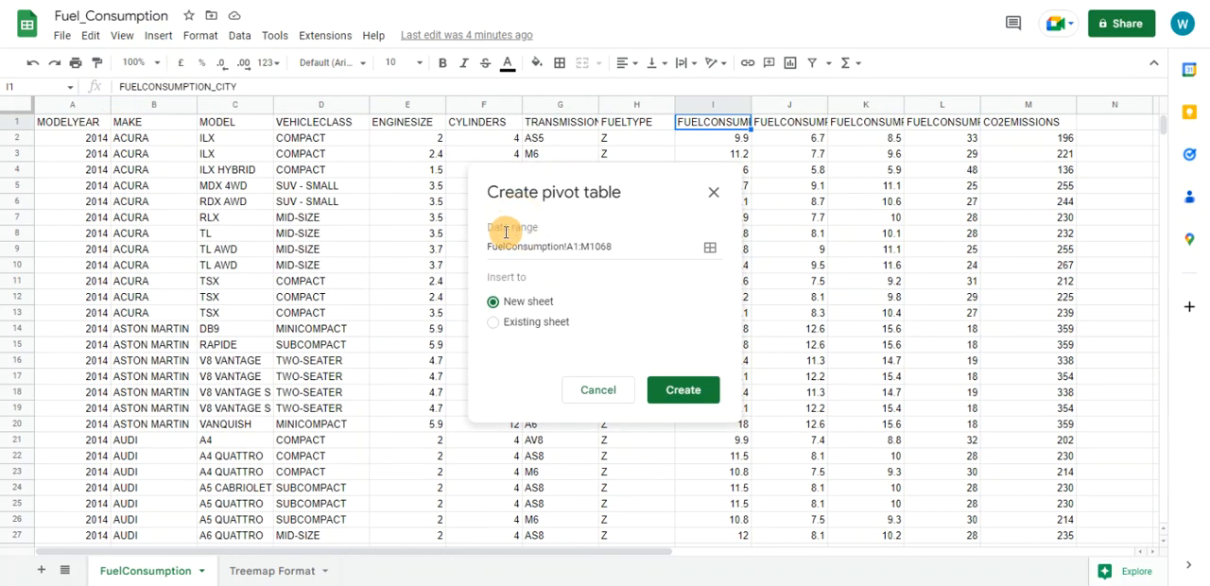
click(682, 391)
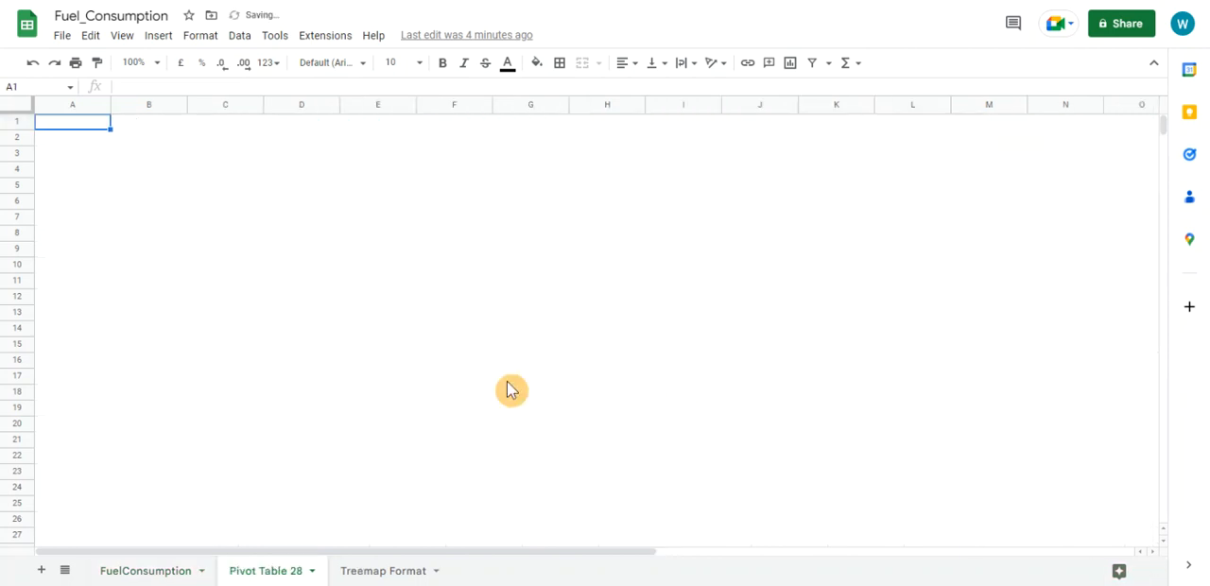
double_click(257, 572)
text(pvtMake)
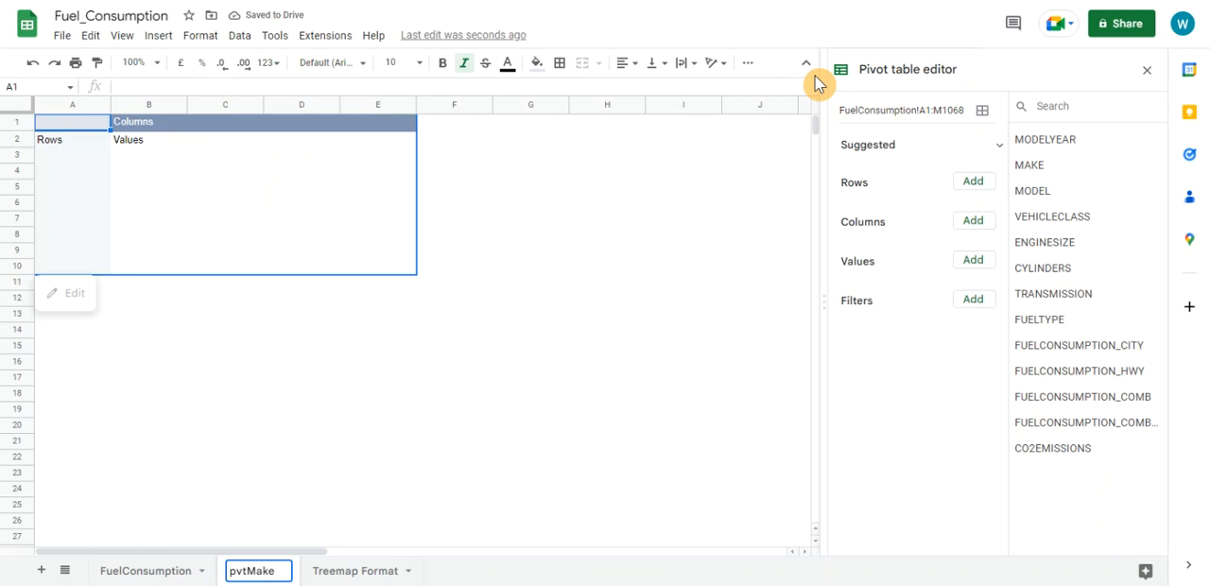
Set up the pivot table with MAKE as rows and COUNTA of VEHICLECLASS as values, with the MAKE totals turned off
drag(1044, 167, 862, 210)
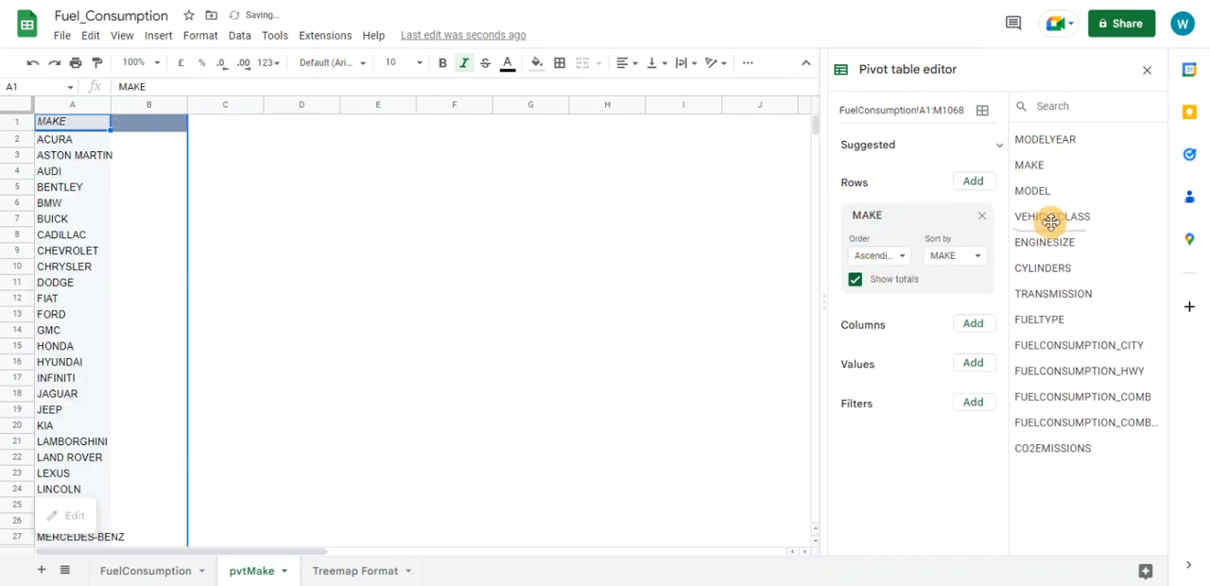
drag(1069, 220, 893, 399)
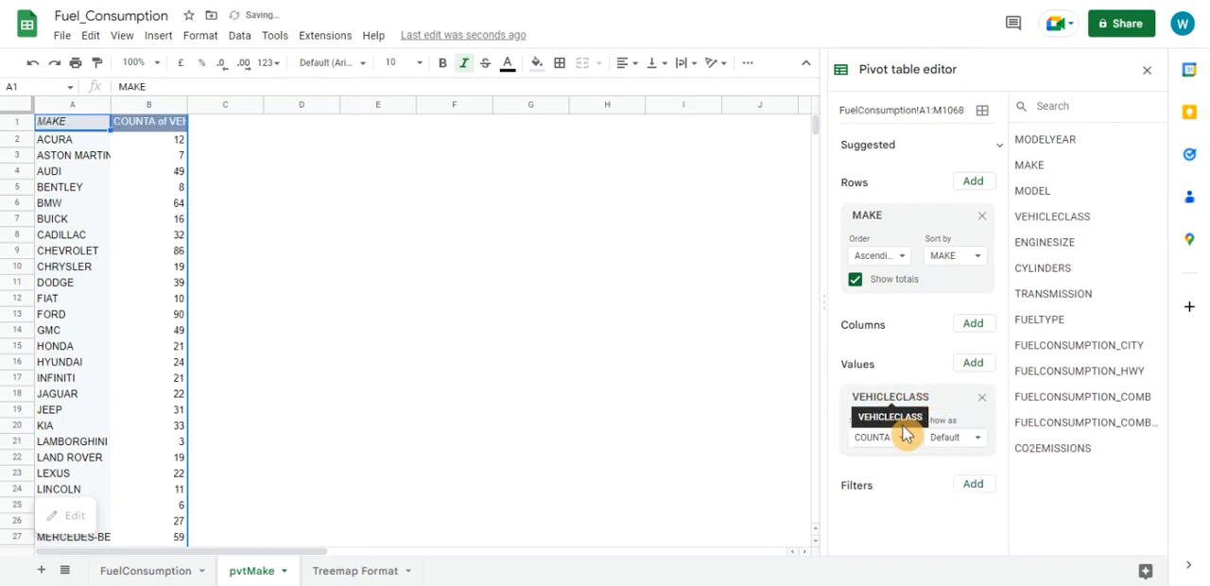
scroll(109, 269, down, 3)
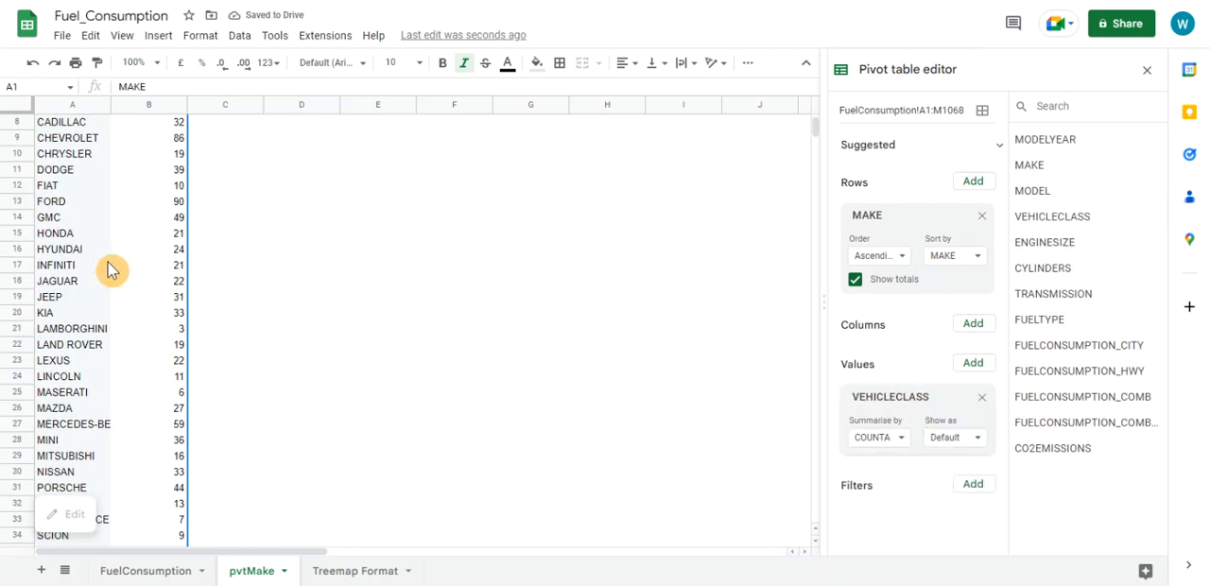
scroll(109, 269, up, 3)
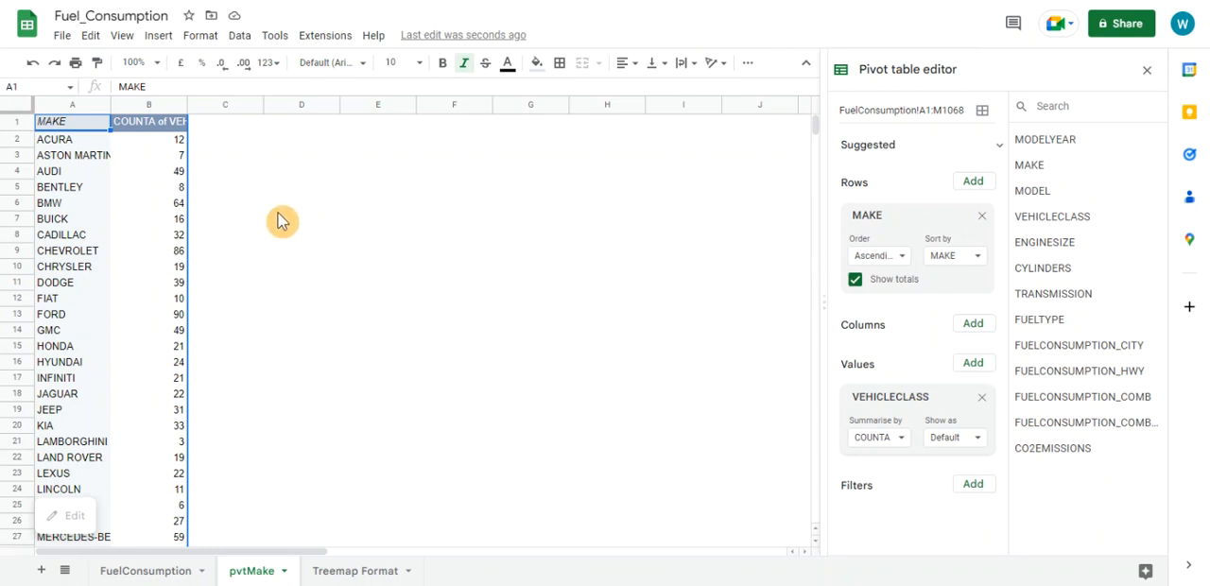
scroll(127, 291, down, 3)
scroll(126, 291, up, 3)
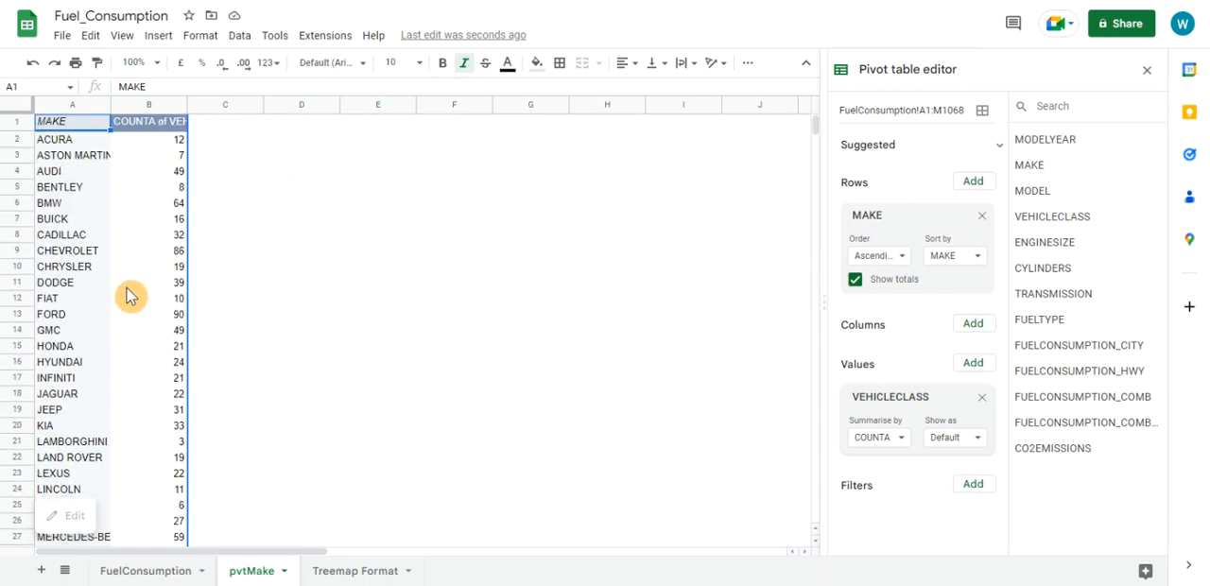
click(854, 281)
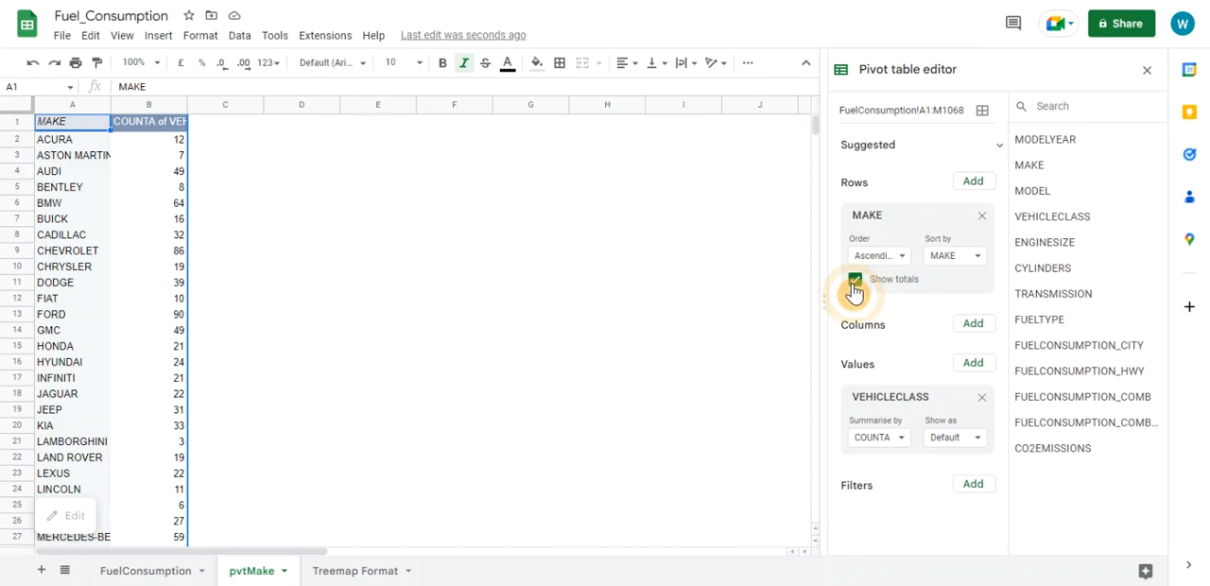
Insert a chart based on the pivot table of vehicle counts per make
click(72, 222)
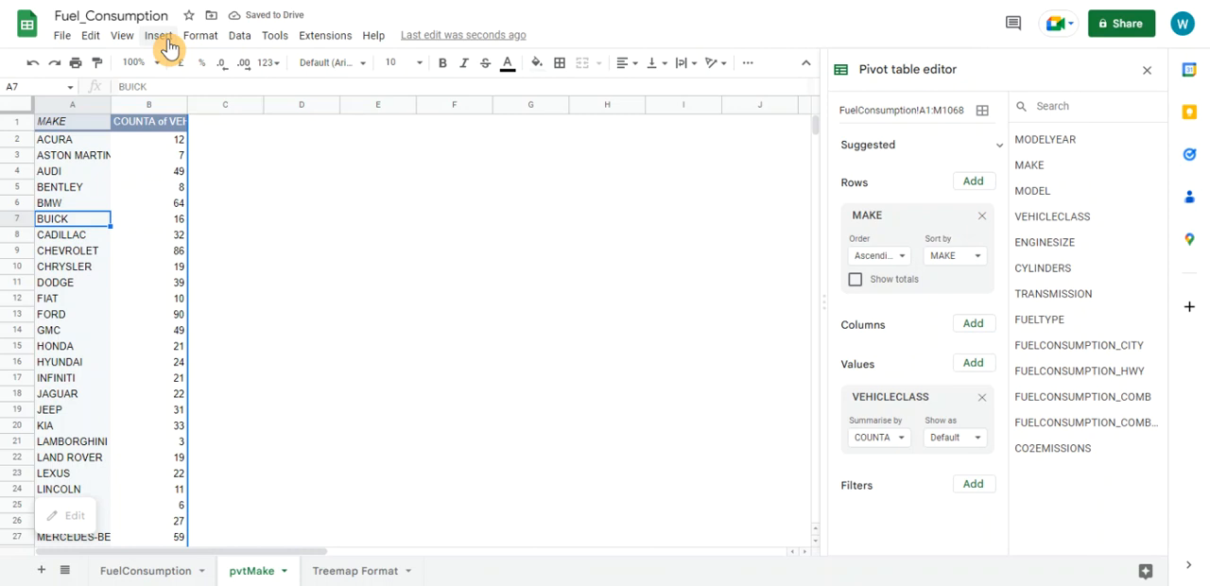
click(164, 42)
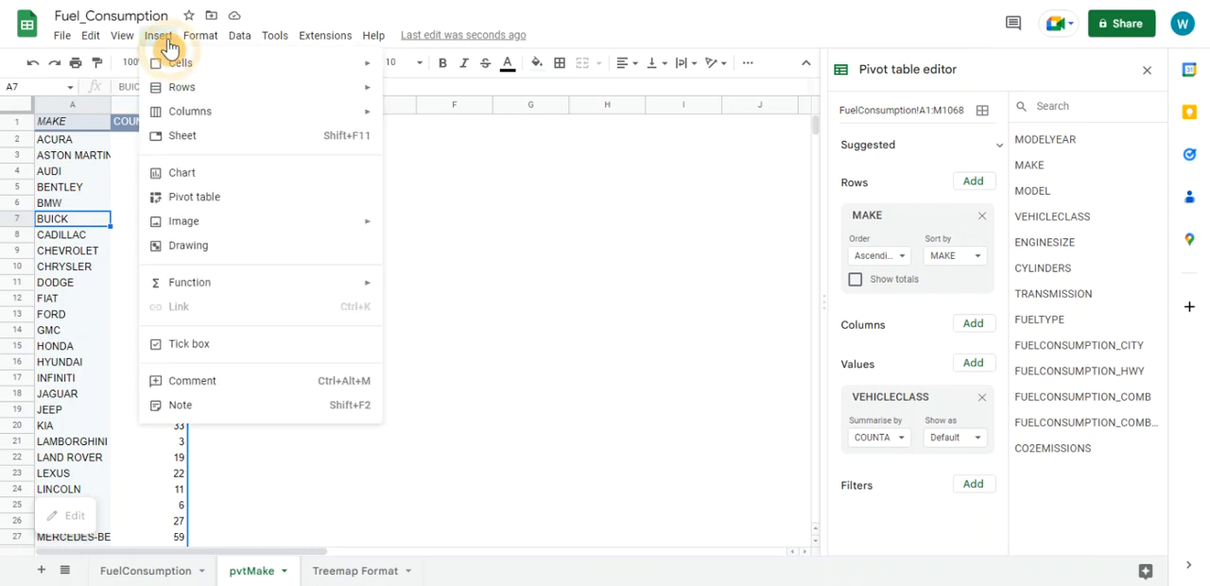
click(181, 173)
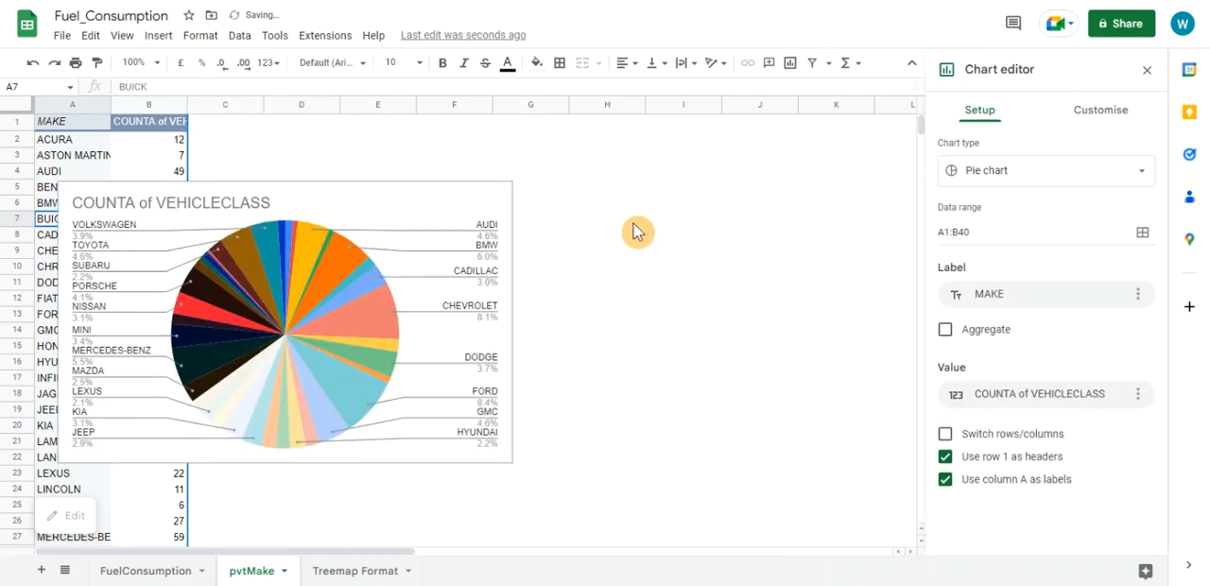
Change the pie chart to a column chart and move it beside the pivot table, clear of the data
click(475, 195)
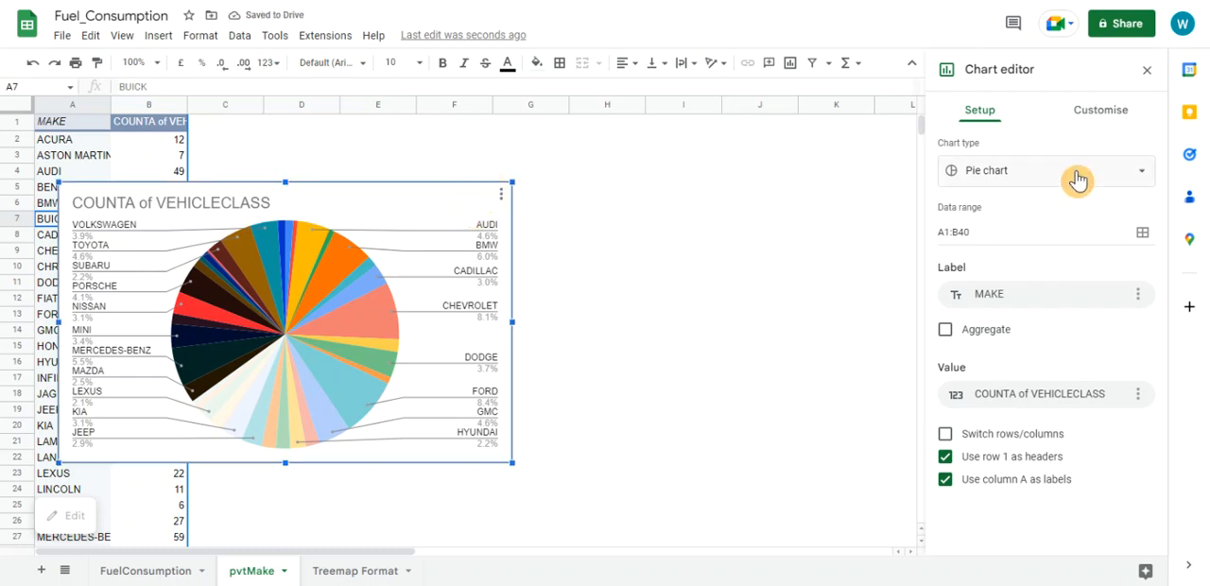
click(1077, 180)
drag(1155, 295, 1152, 394)
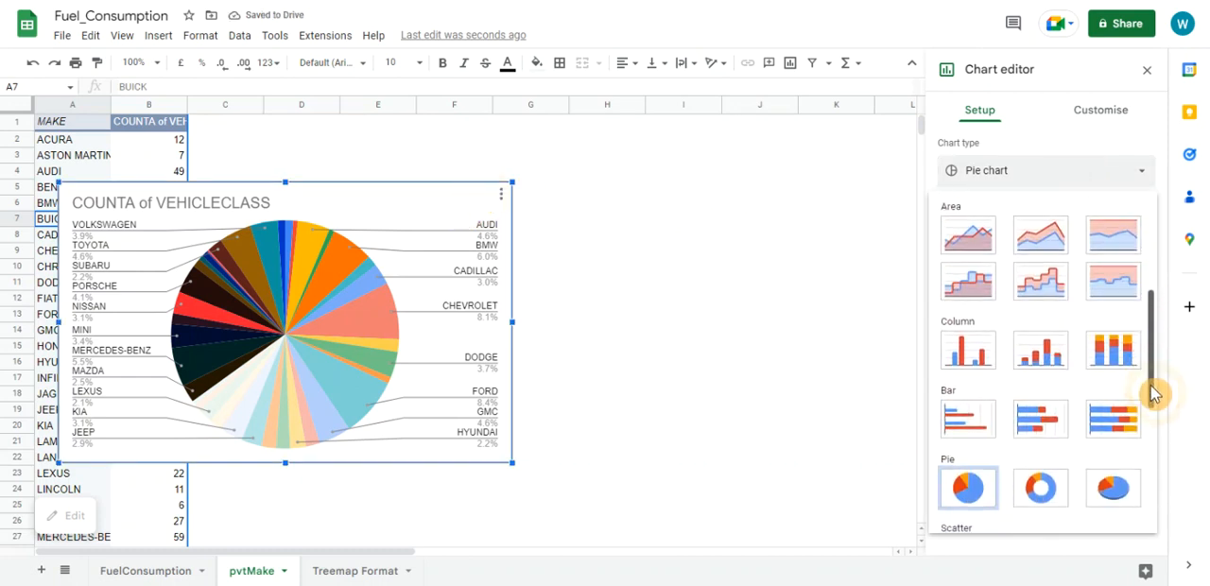
click(987, 348)
drag(436, 198, 648, 155)
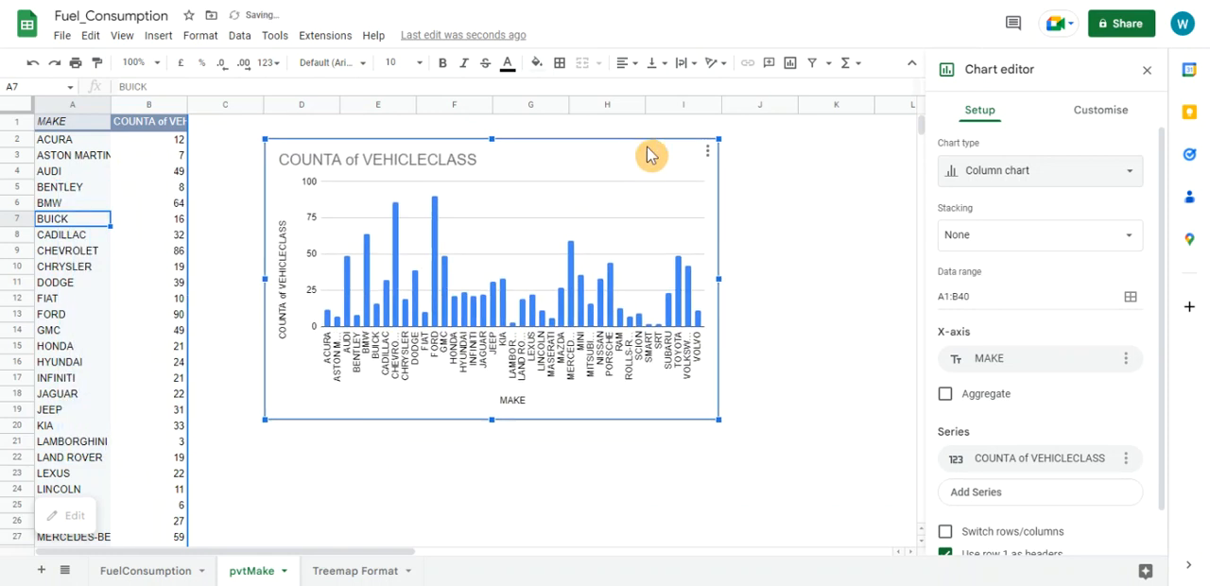
Turn on data labels for the COUNTA of VEHICLECLASS series in the column chart
click(1097, 111)
click(948, 248)
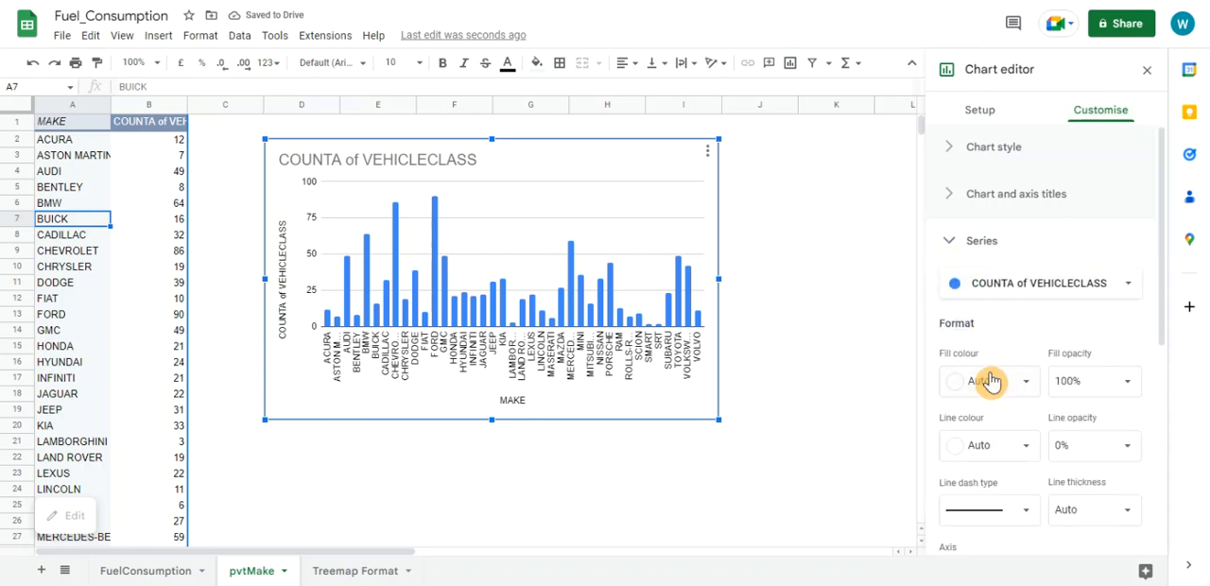
scroll(989, 381, down, 5)
click(946, 321)
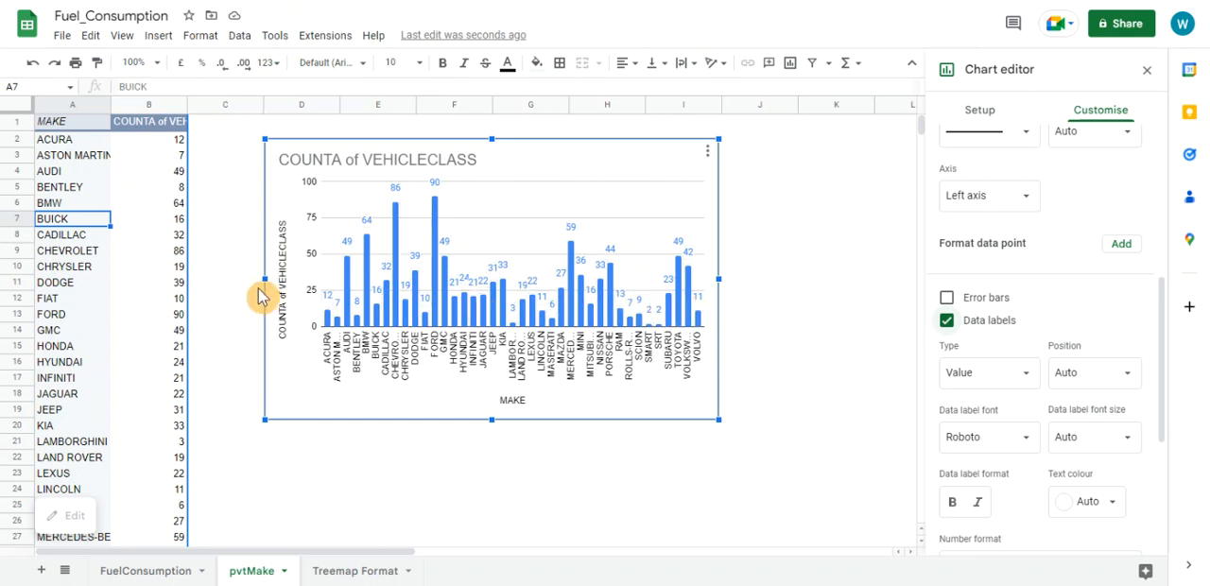
click(430, 246)
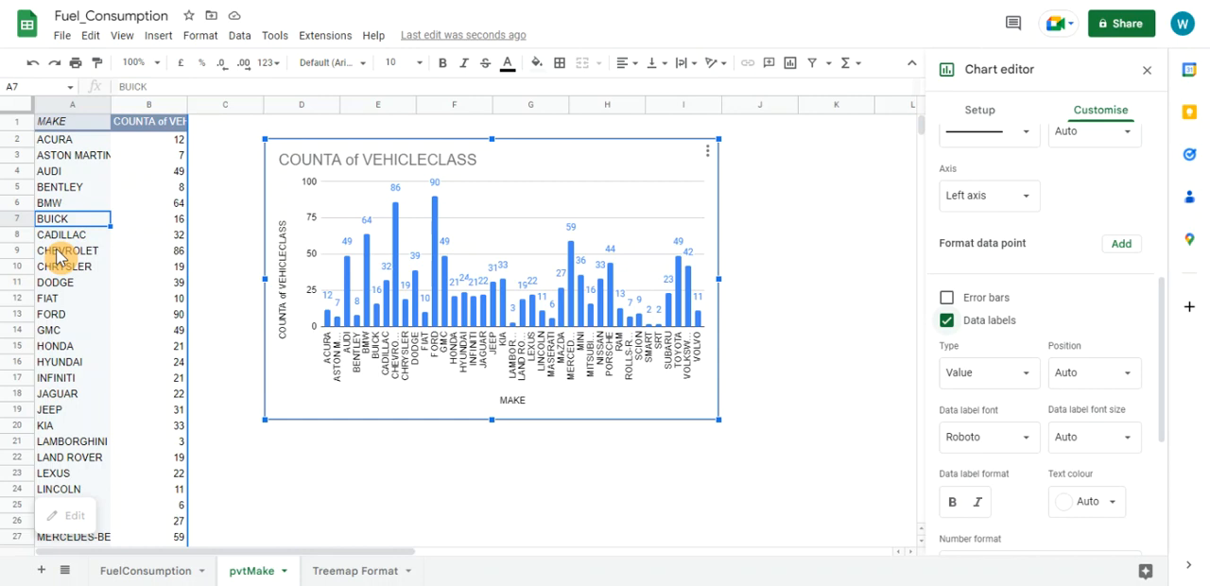
Create another pivot table from the FuelConsumption data (A1:M1068) on a new sheet and rename that sheet pvtMakeClass
click(169, 572)
click(231, 265)
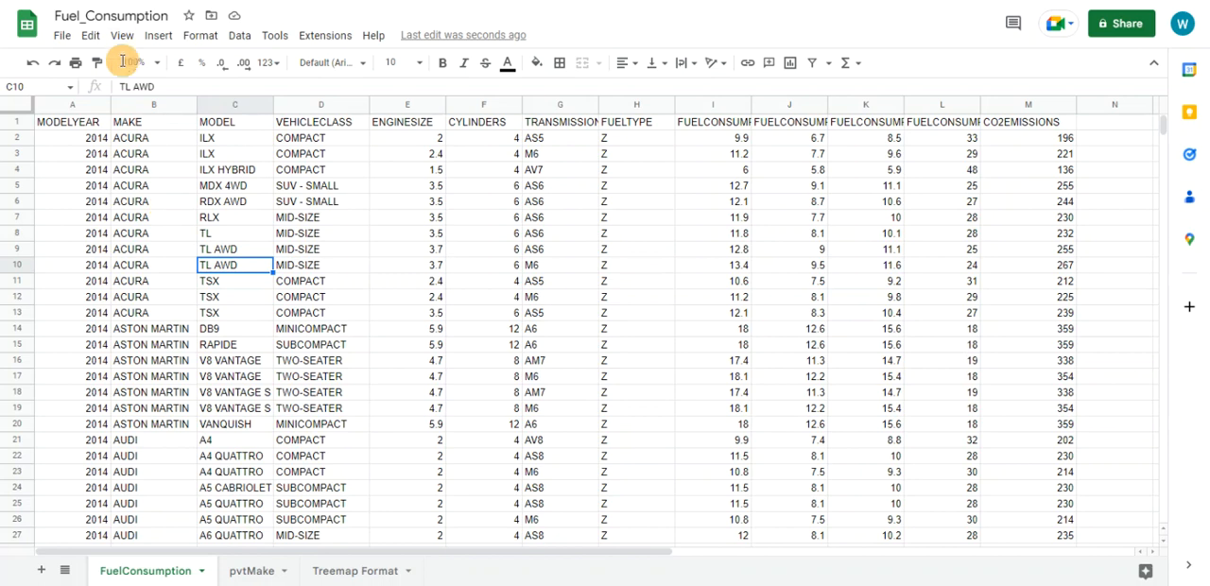
click(158, 36)
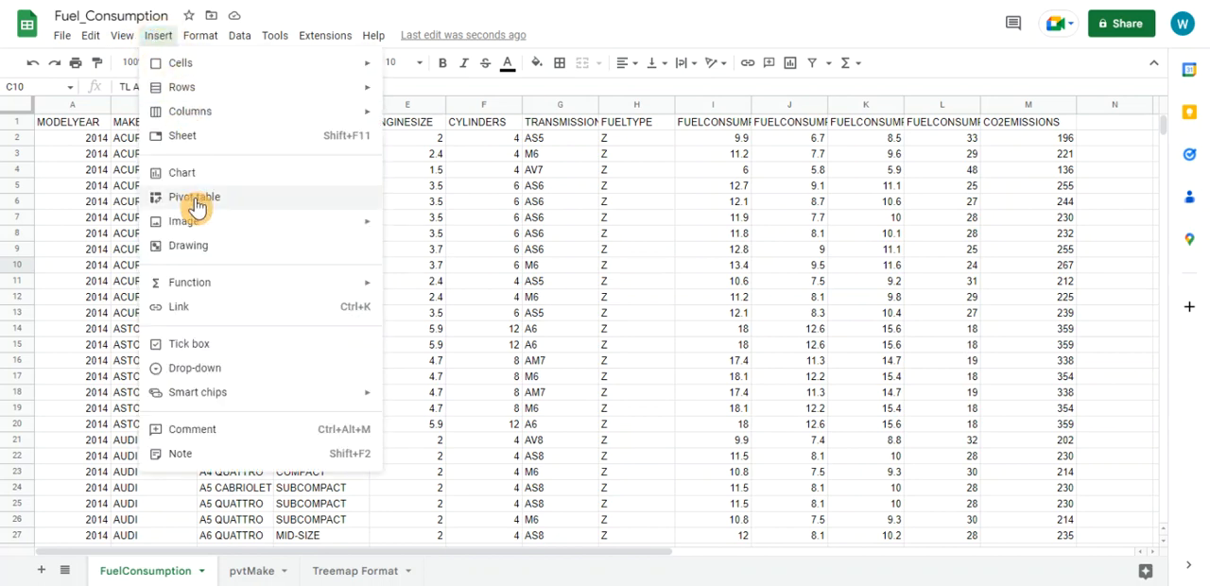
click(195, 207)
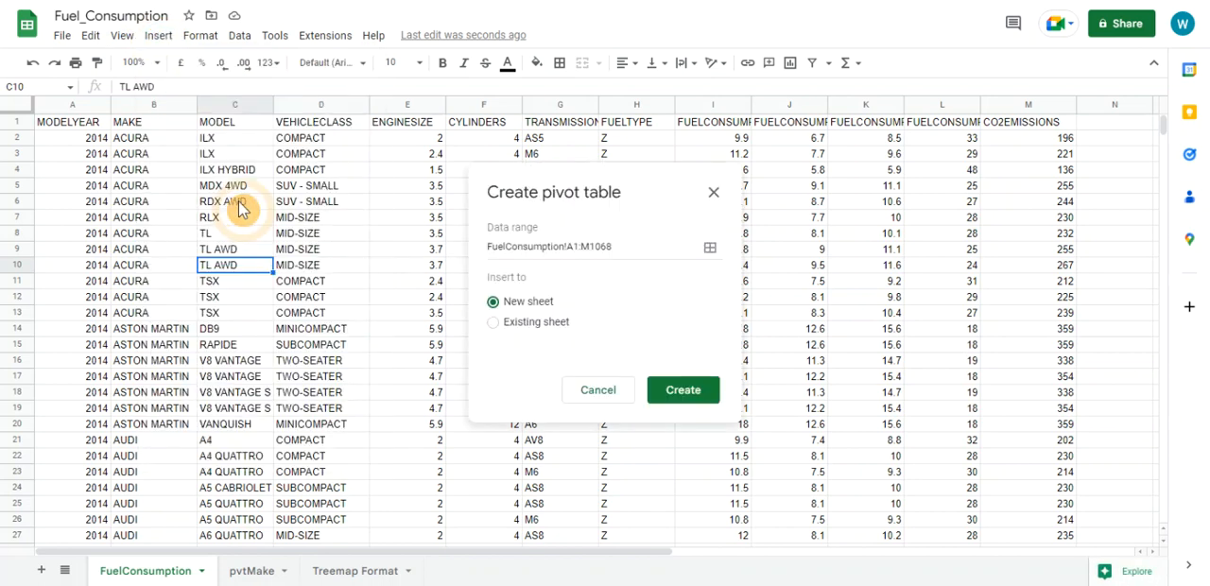
click(678, 390)
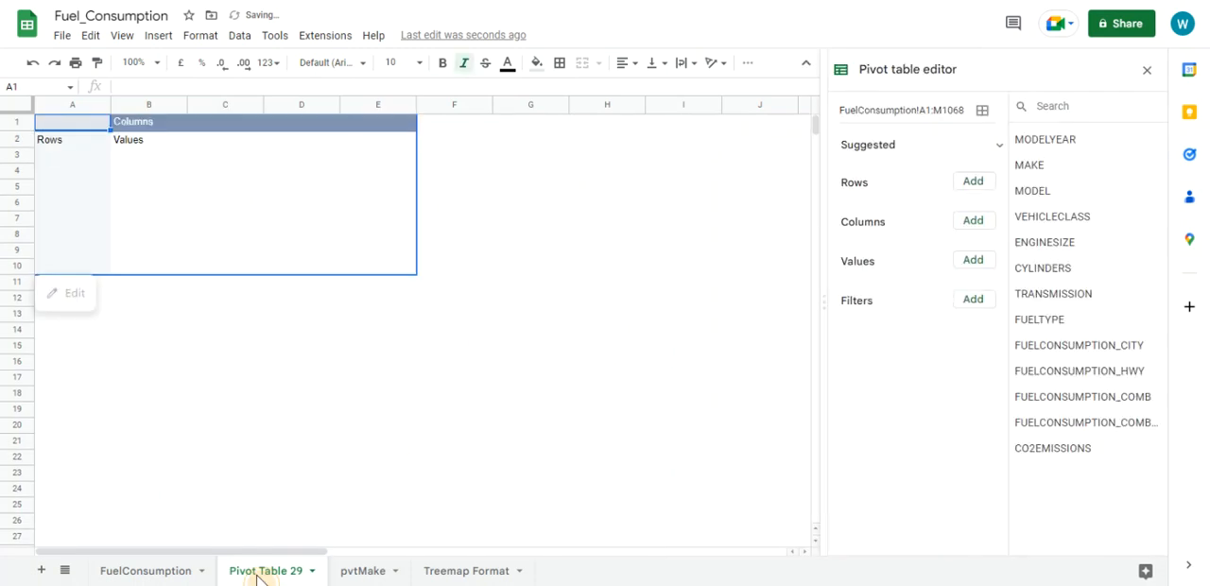
double_click(257, 573)
text(pvtMa)
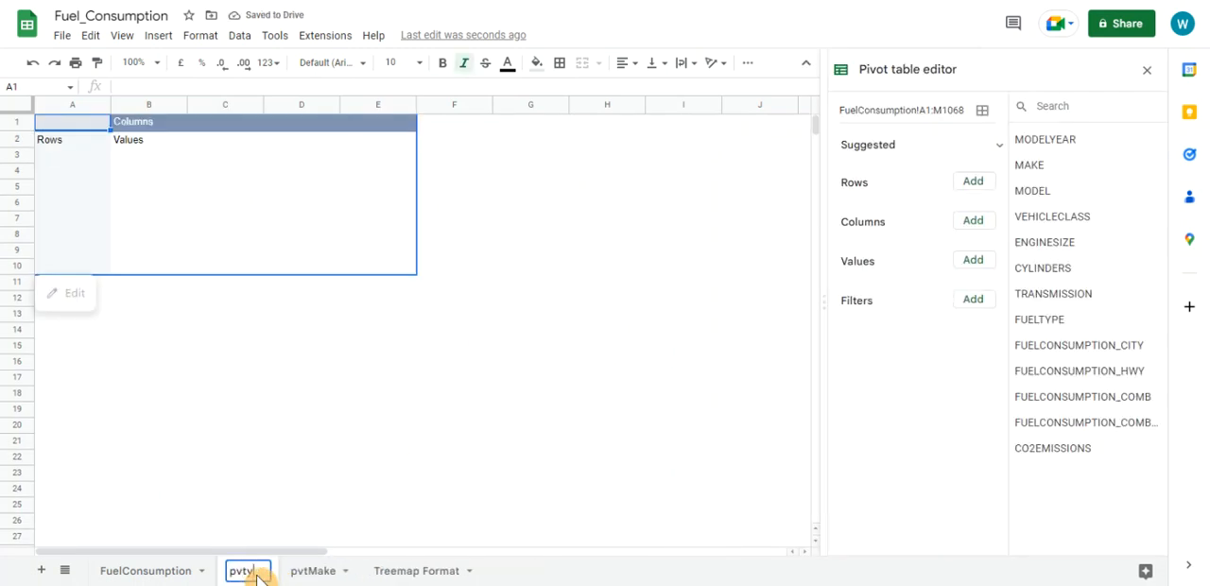
text(keClass)
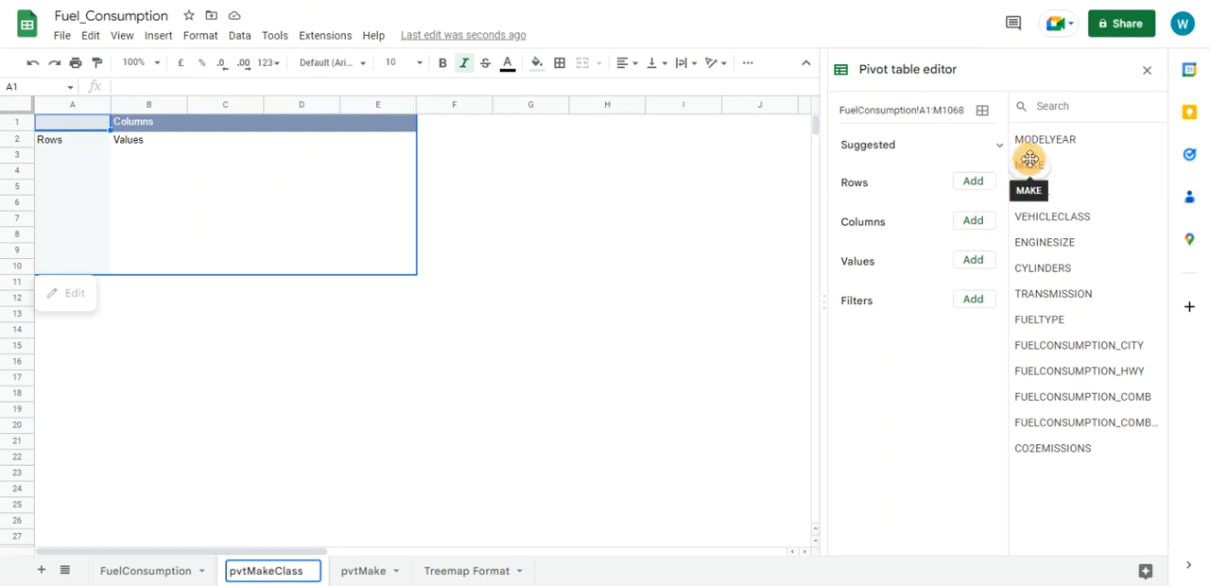
Add MAKE and VEHICLECLASS as rows and VEHICLECLASS counted as values, and turn off the totals for VEHICLECLASS
drag(1029, 162, 855, 199)
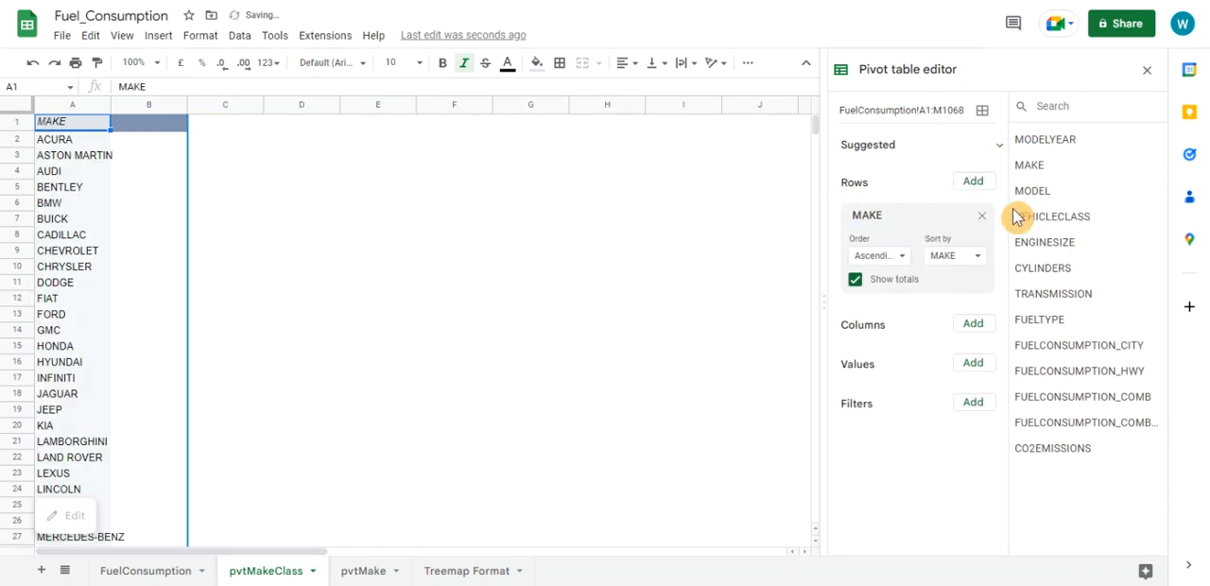
drag(1049, 221, 958, 275)
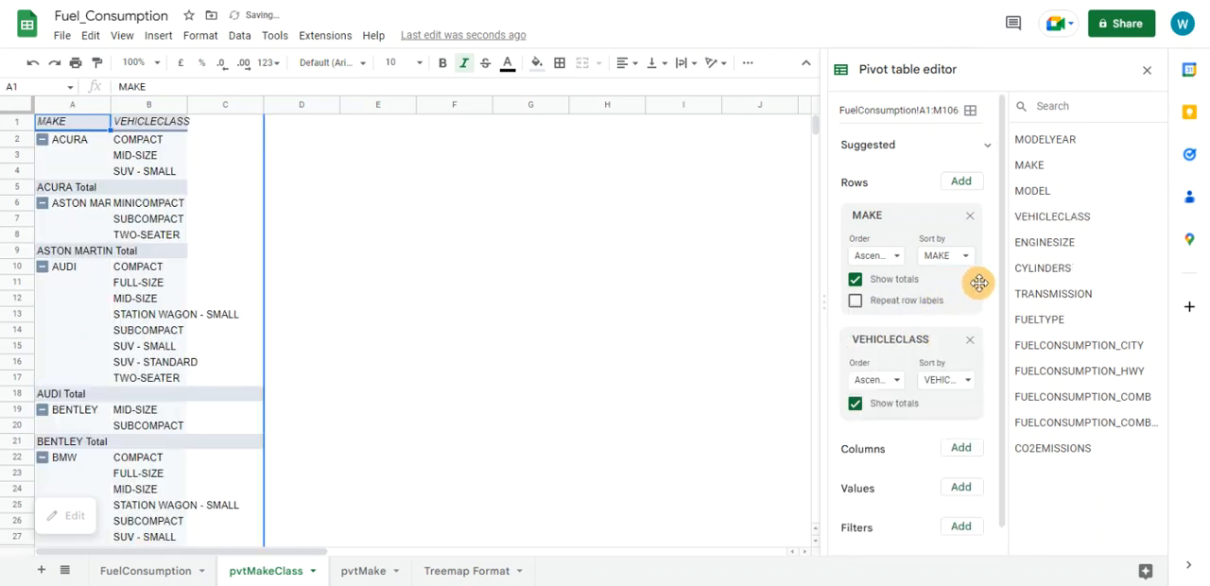
drag(1063, 223, 891, 494)
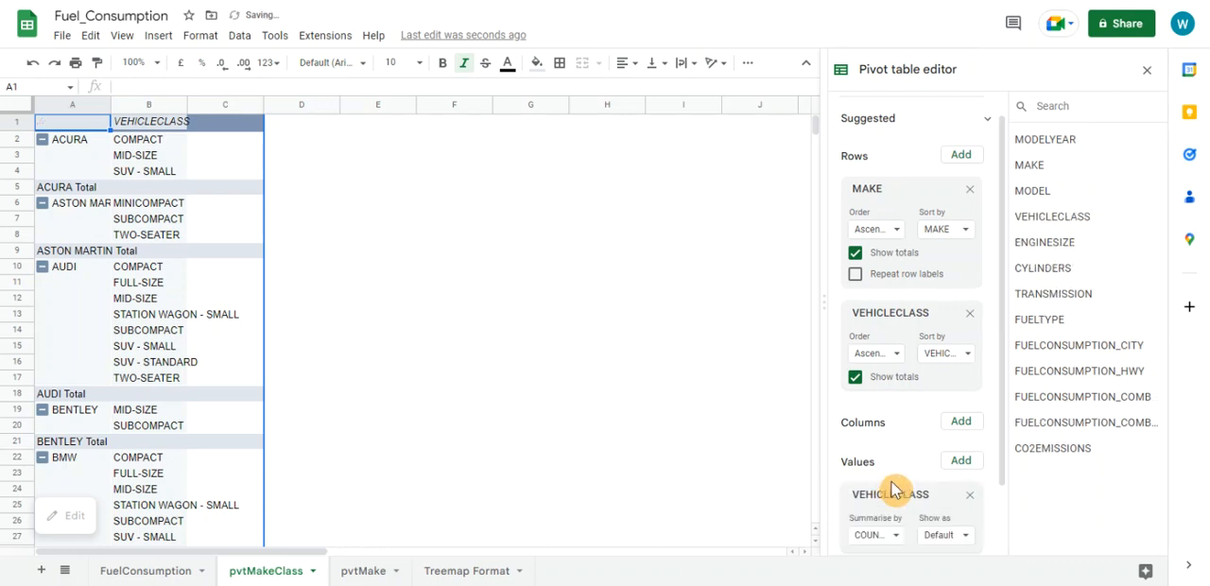
click(856, 379)
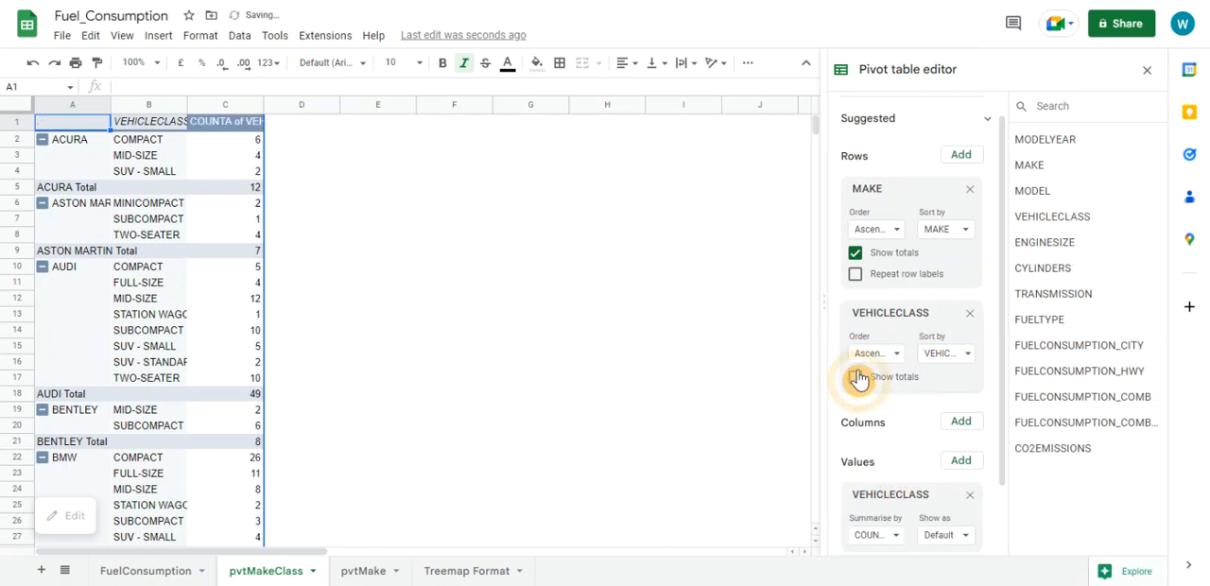
Turn off the totals for MAKE in the pivot table and check its make, class and count columns
click(855, 257)
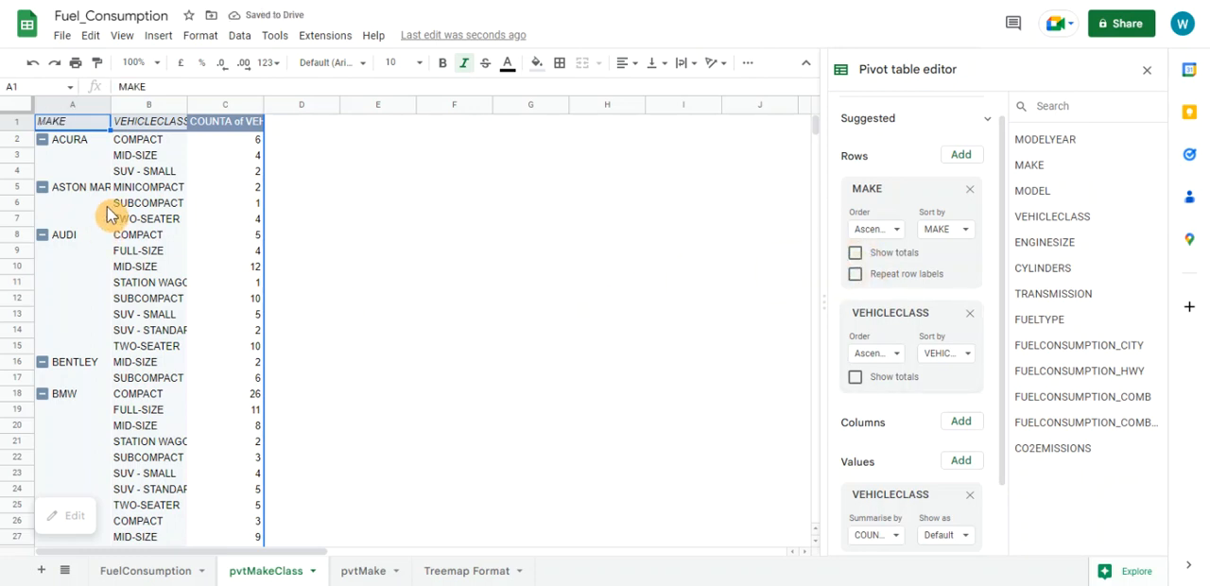
click(84, 143)
click(151, 144)
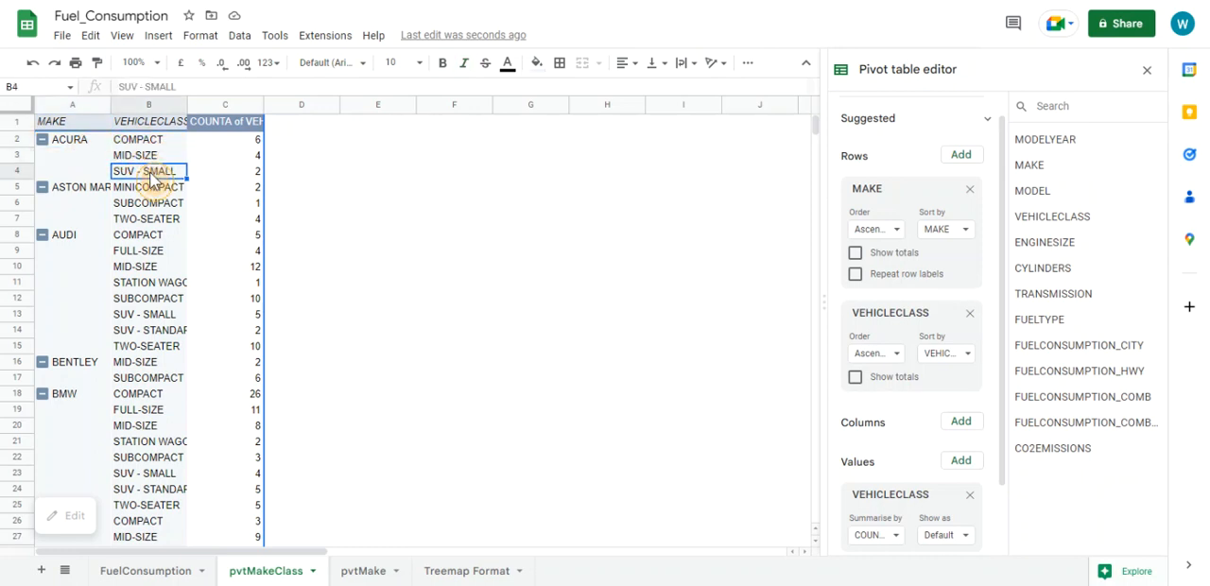
click(241, 142)
click(242, 158)
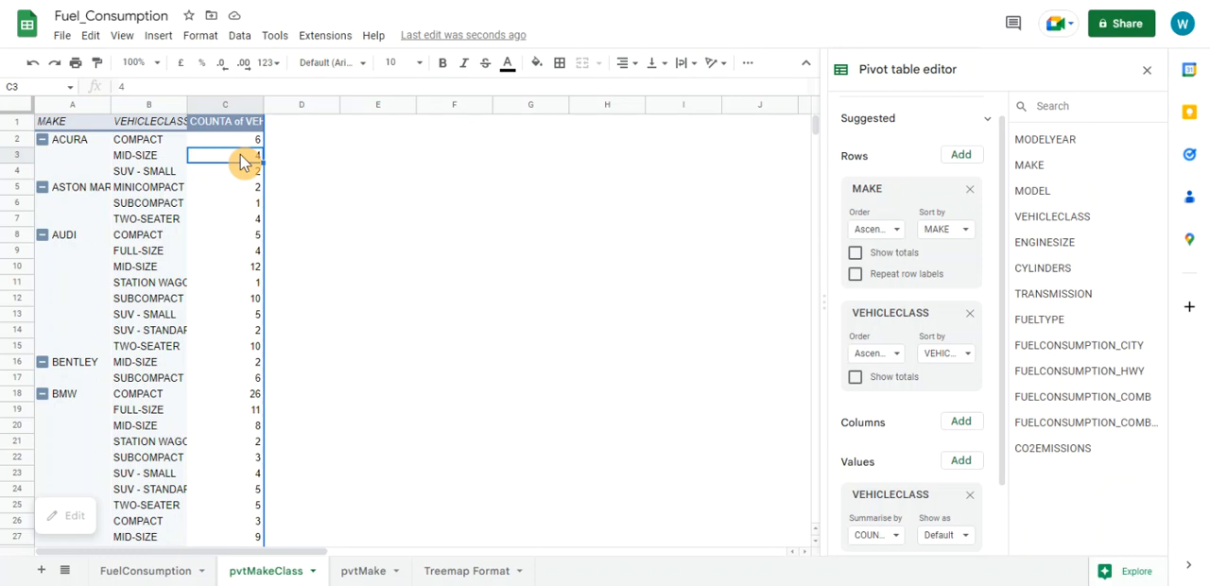
click(196, 222)
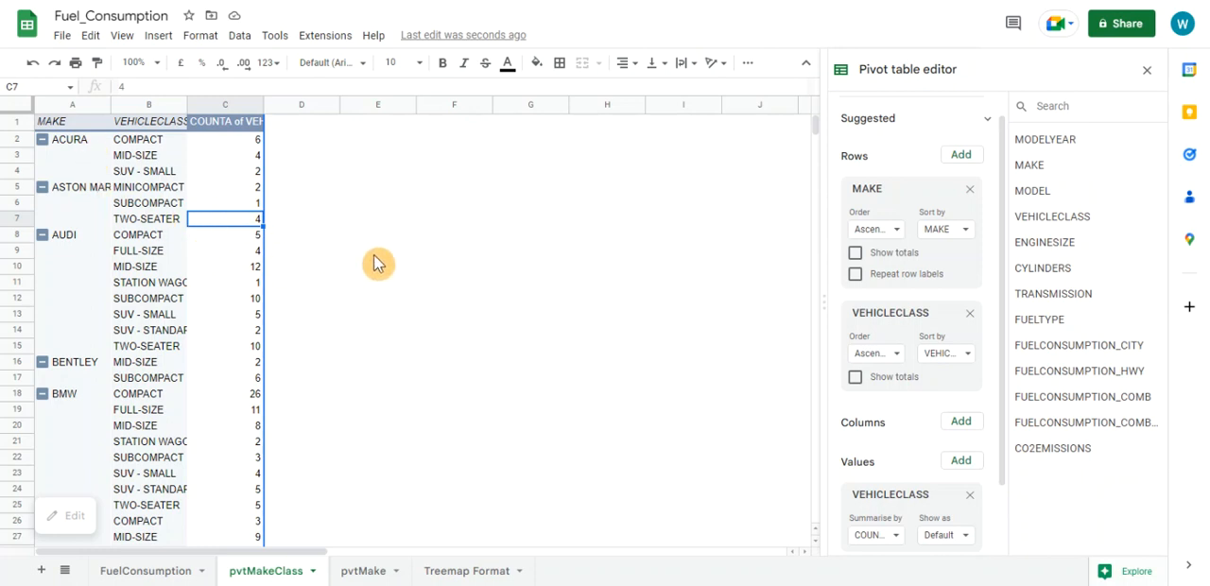
Examine the Treemap Format sheet's layout of item labels, parent labels and counts, including the make subtotals and the overall total in column C
click(464, 571)
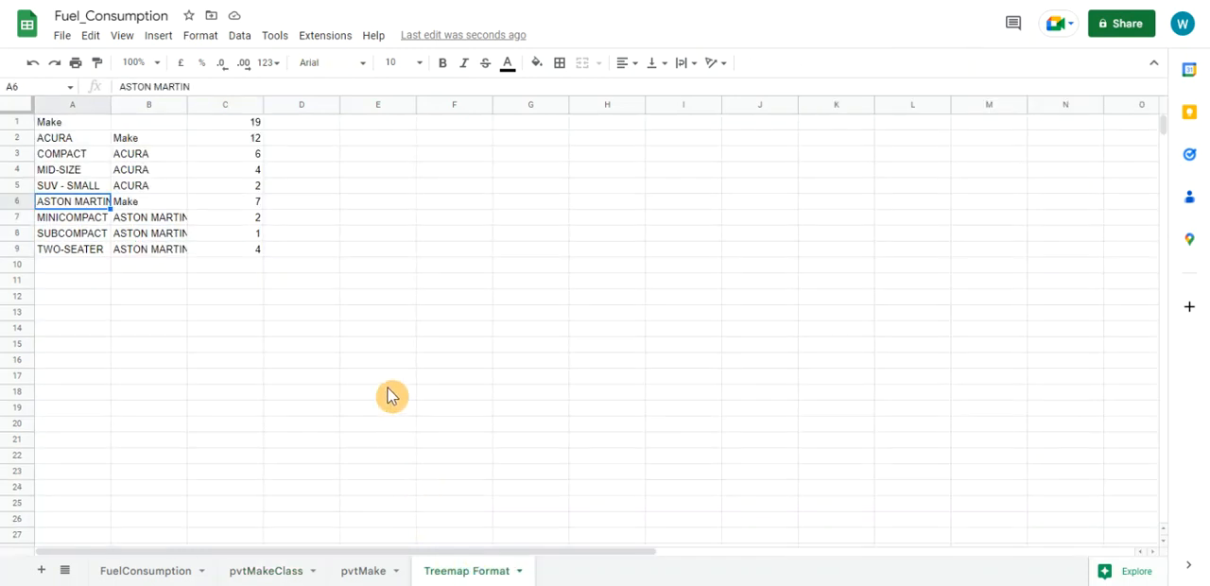
click(70, 140)
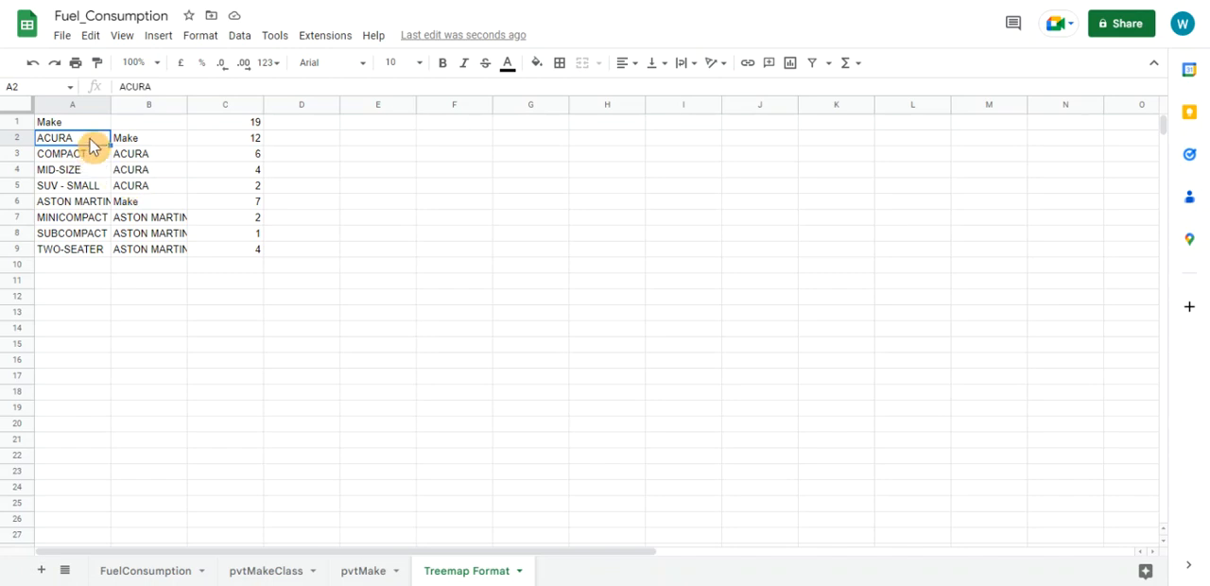
click(89, 154)
click(83, 170)
click(104, 187)
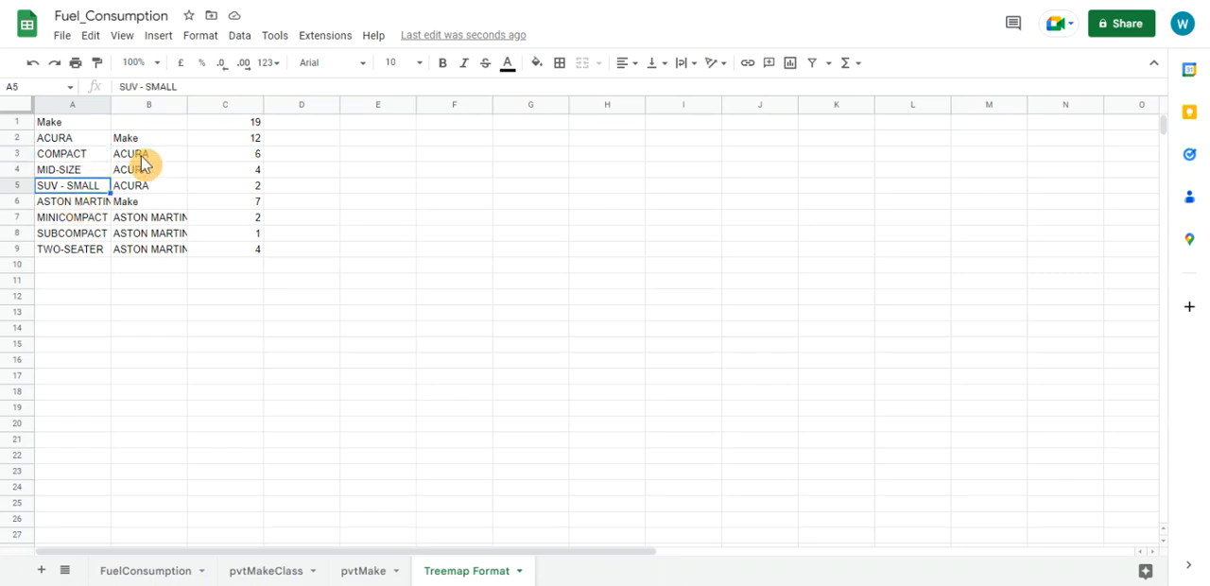
click(137, 157)
click(137, 171)
click(142, 187)
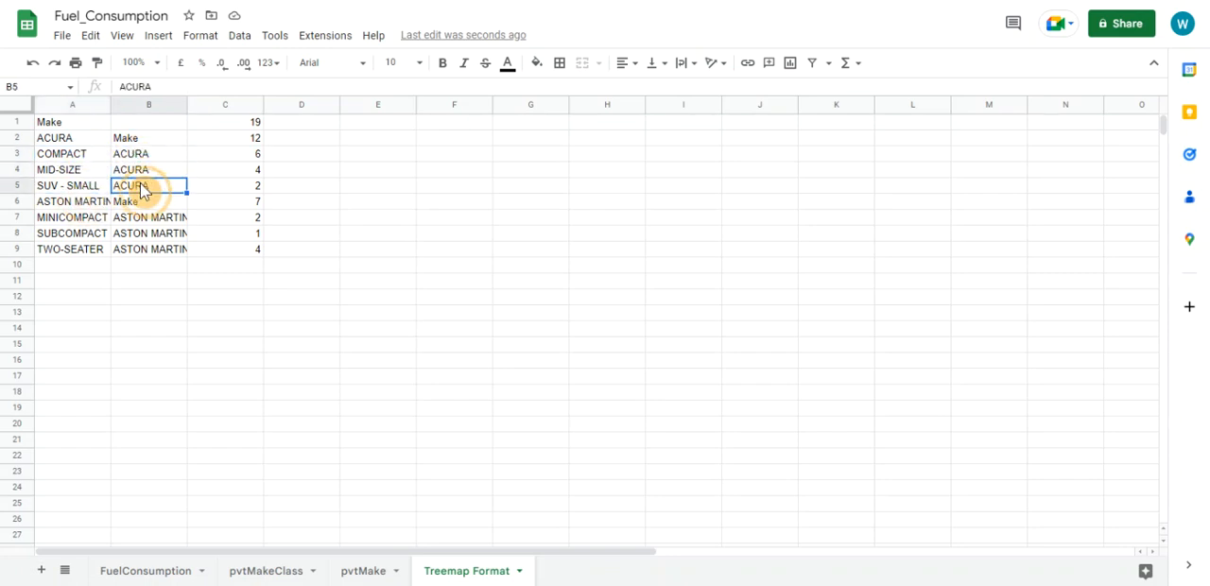
click(243, 157)
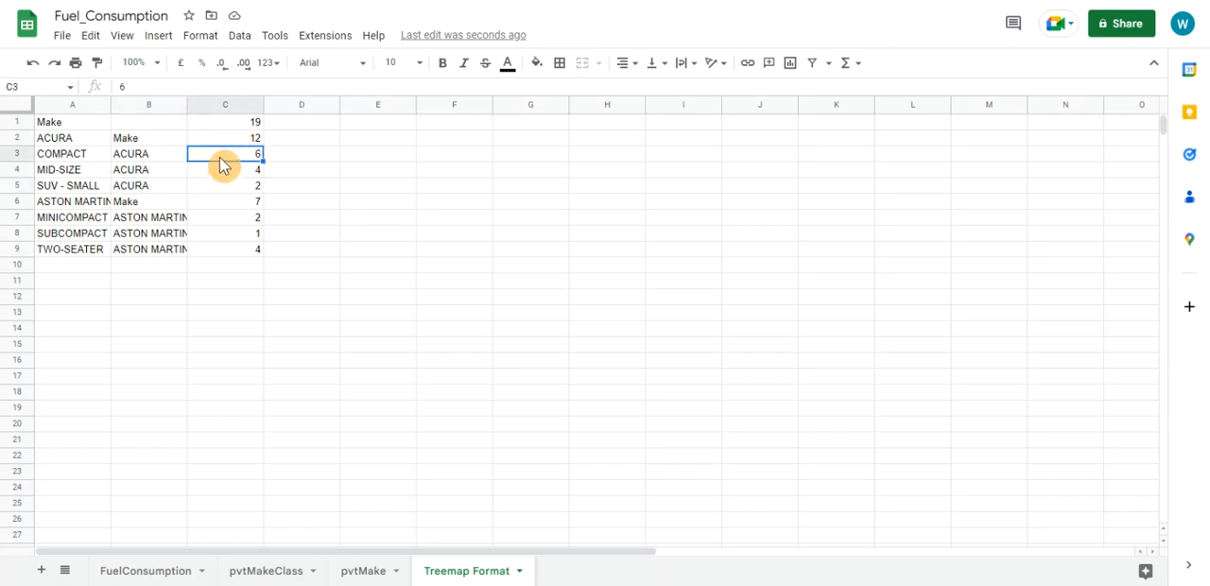
click(58, 204)
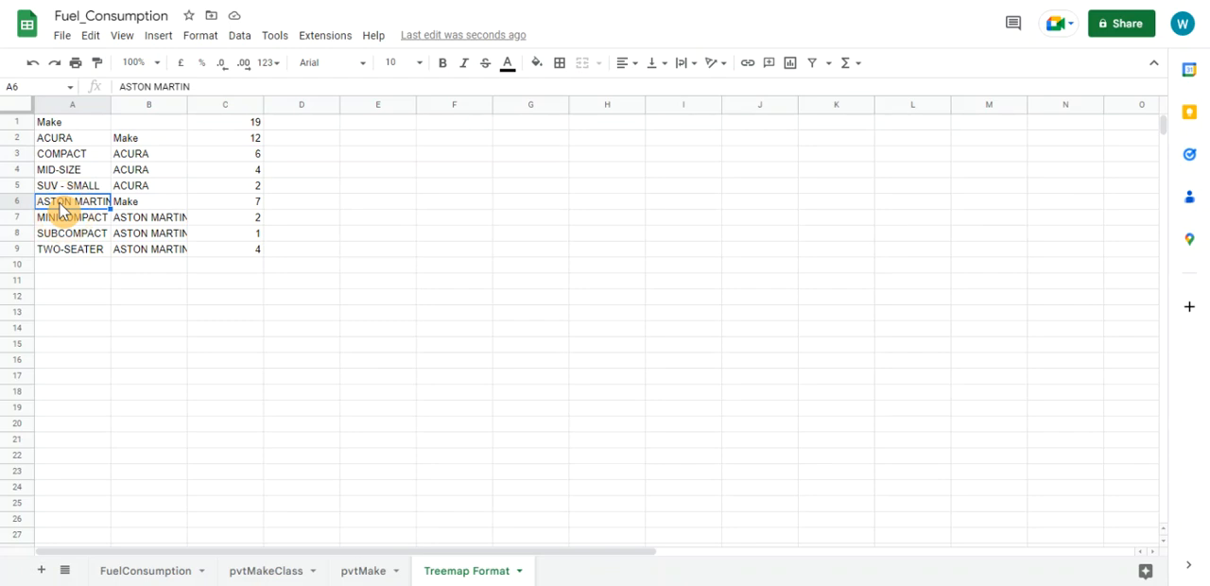
drag(257, 154, 252, 189)
click(256, 141)
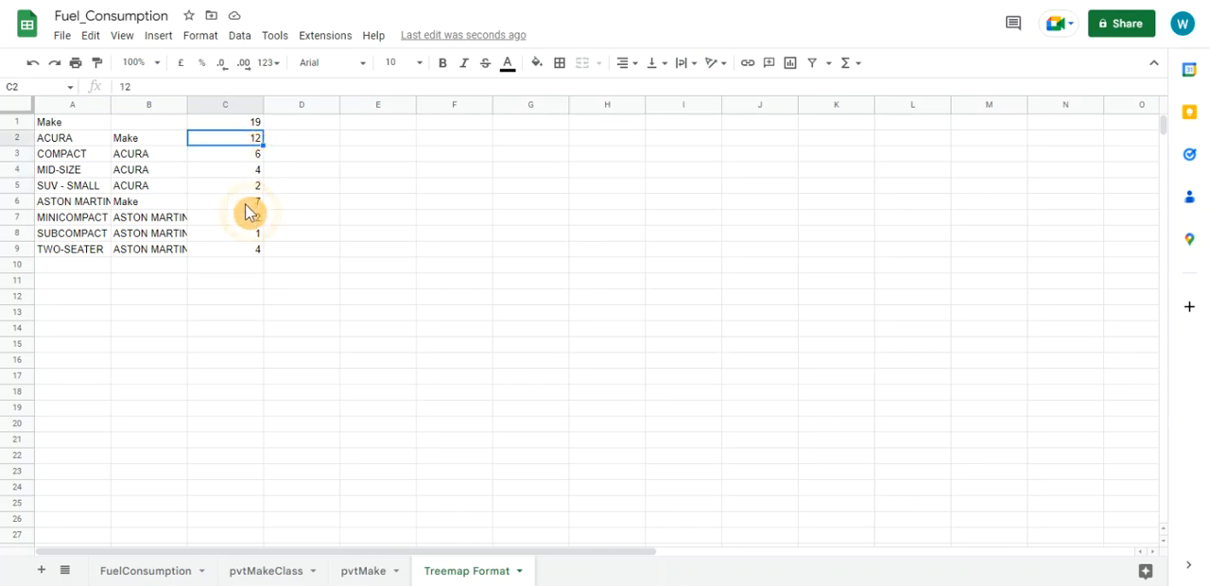
click(246, 203)
click(257, 122)
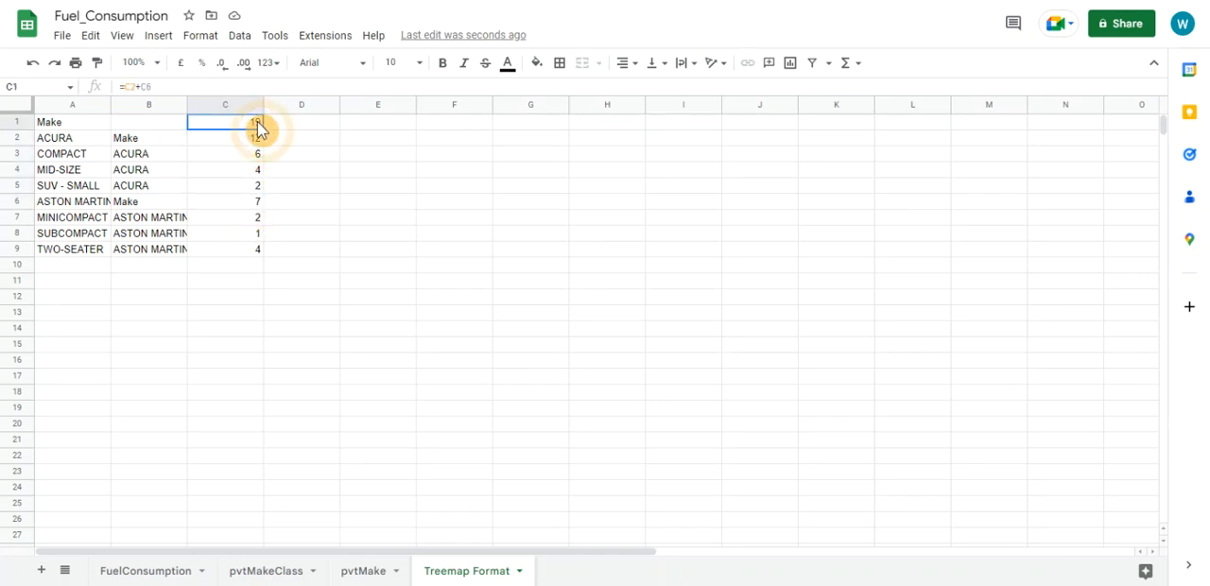
Compare the pvtMakeClass pivot table with the label, parent and count rows on the Treemap Format sheet
click(283, 565)
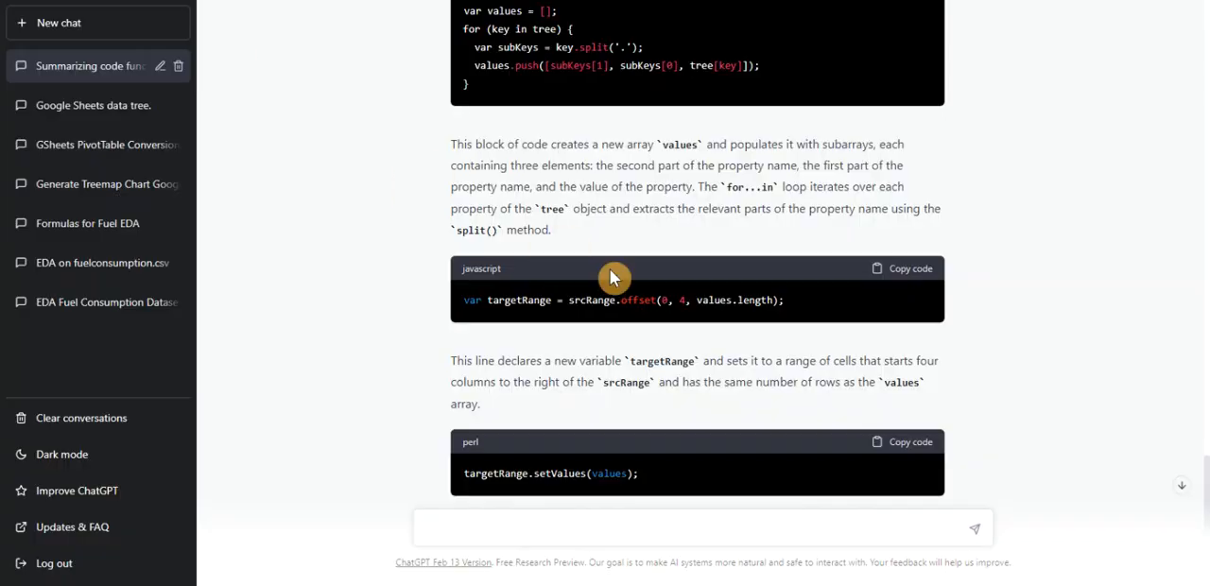
scroll(610, 270, up, 15)
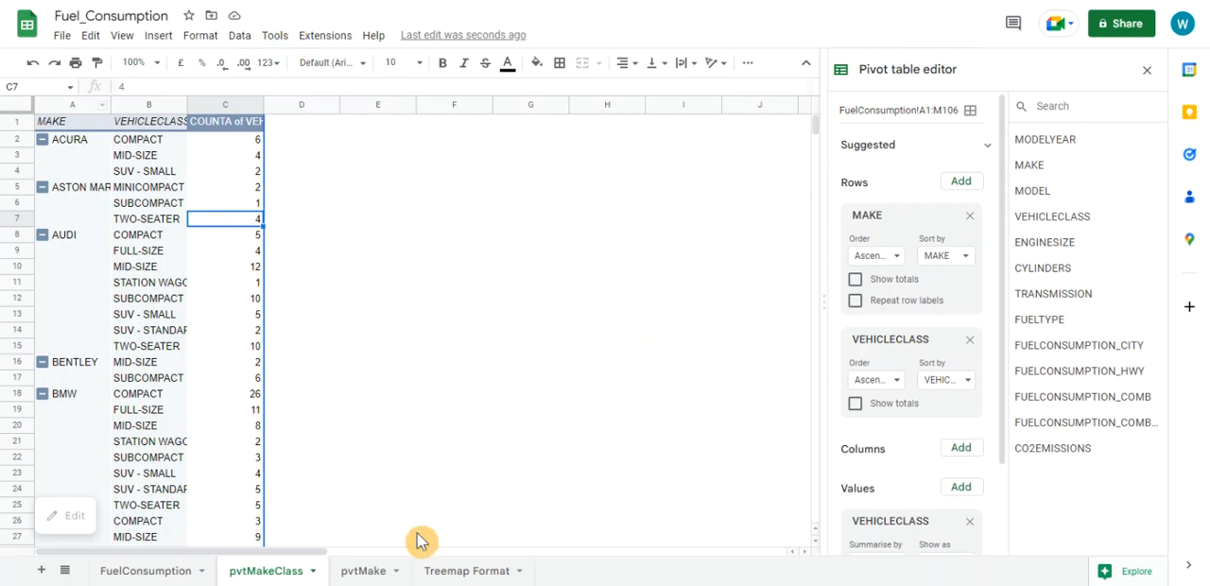
click(466, 570)
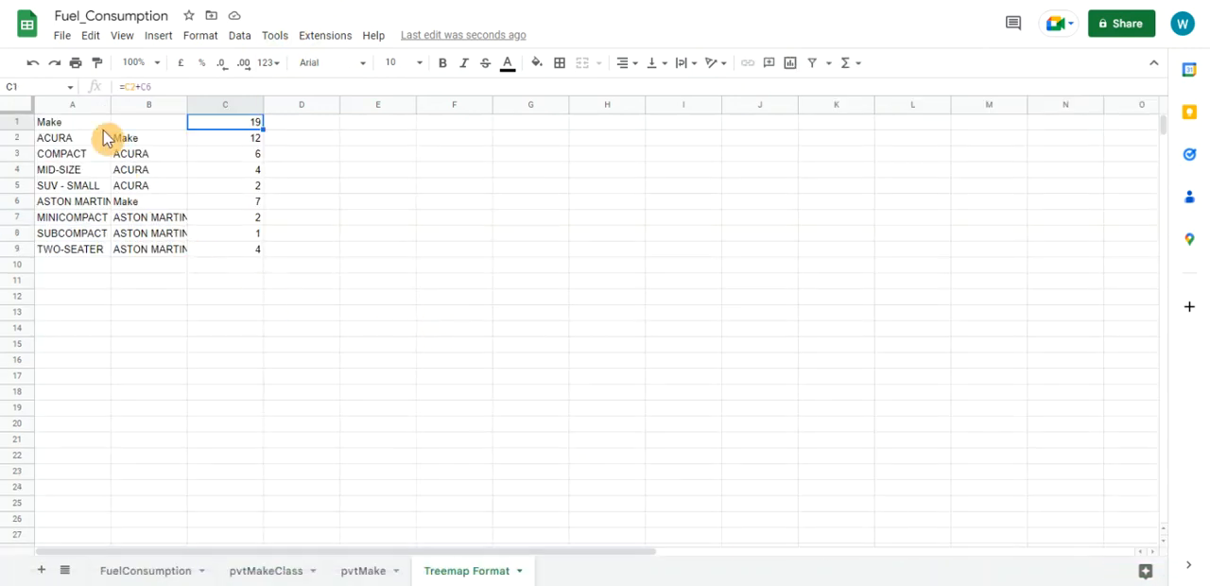
click(100, 123)
click(102, 154)
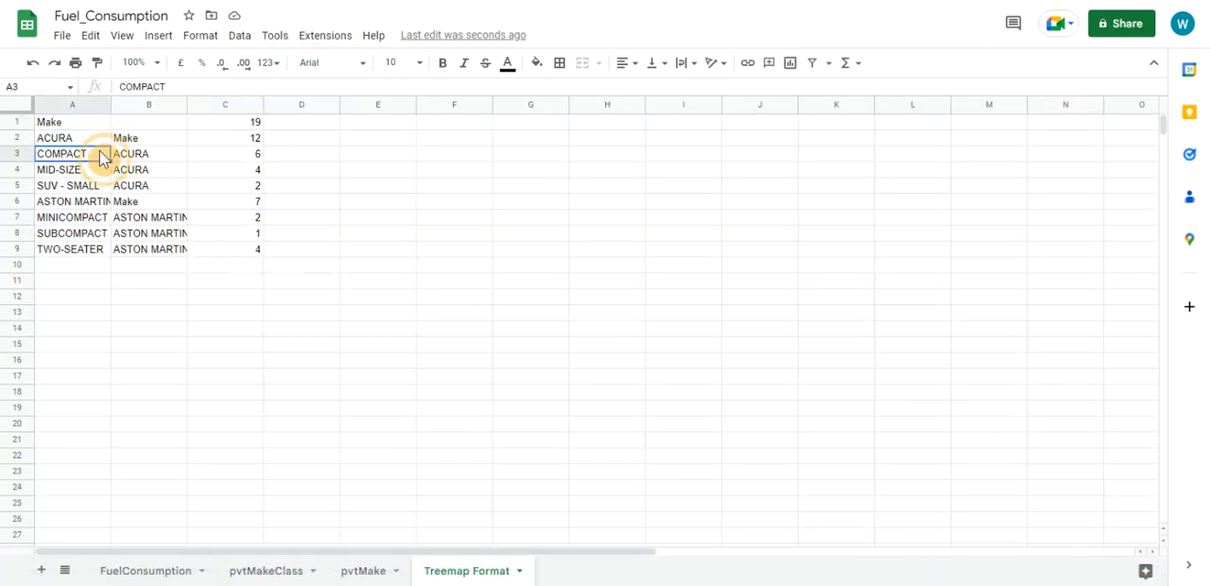
click(260, 158)
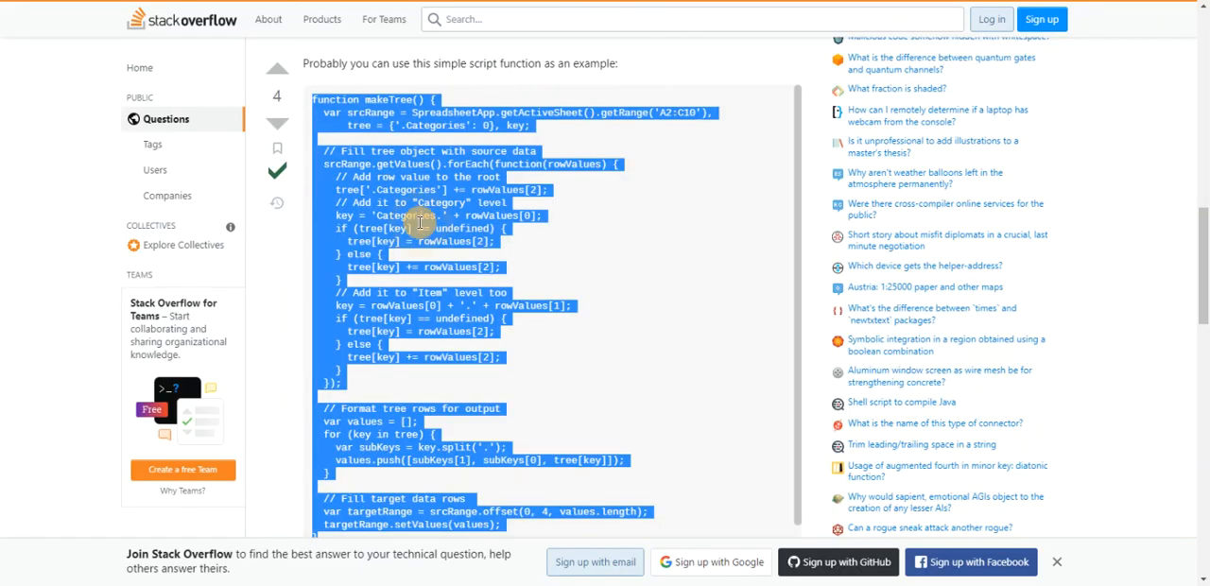
Switch to the Stack Overflow answer, copy the complete makeTree() script and look over its code
right_click(408, 230)
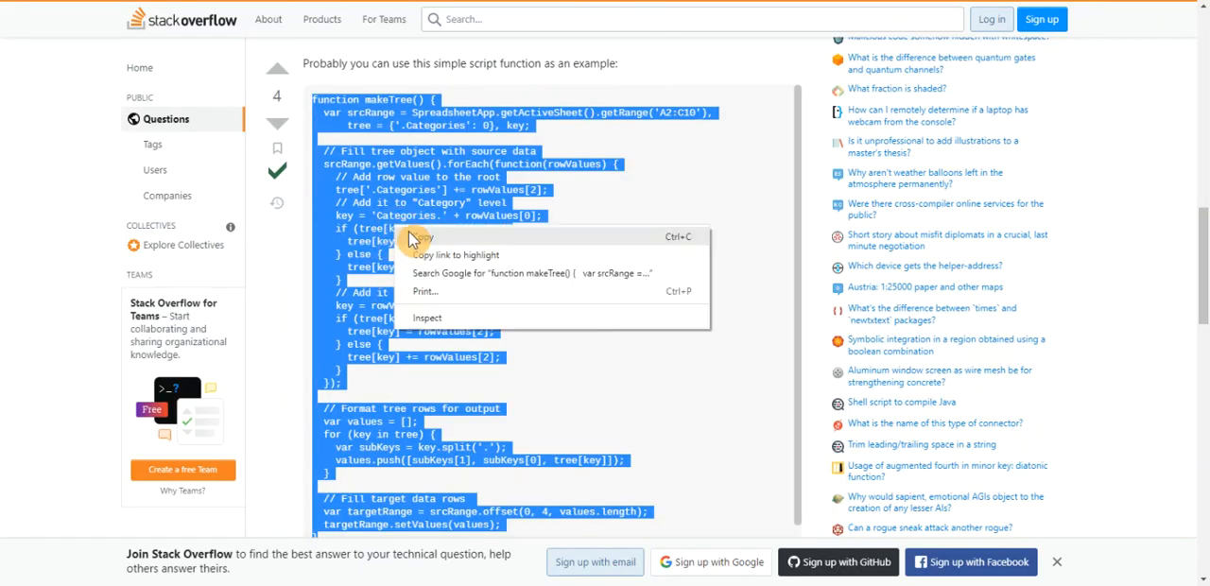
click(417, 238)
scroll(398, 194, down, 1)
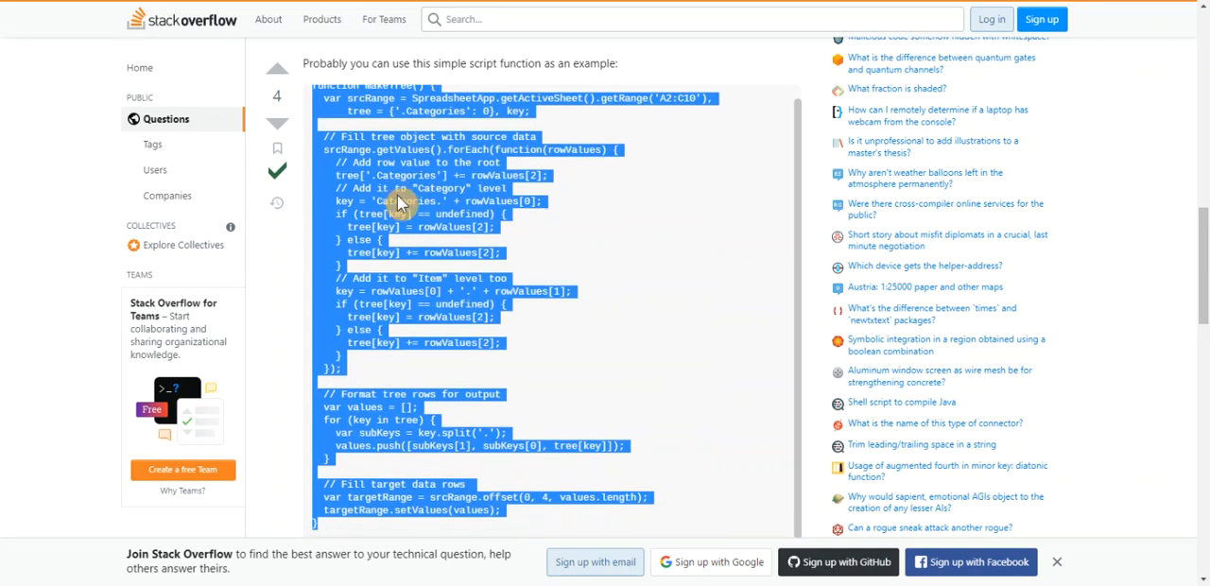
scroll(398, 202, up, 1)
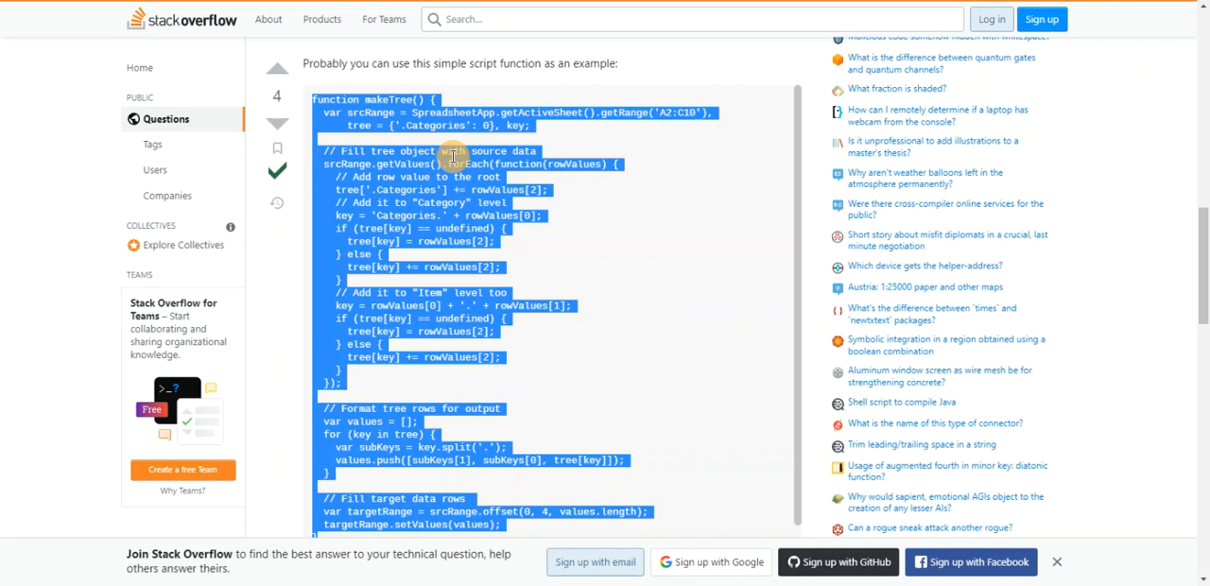
scroll(463, 260, down, 1)
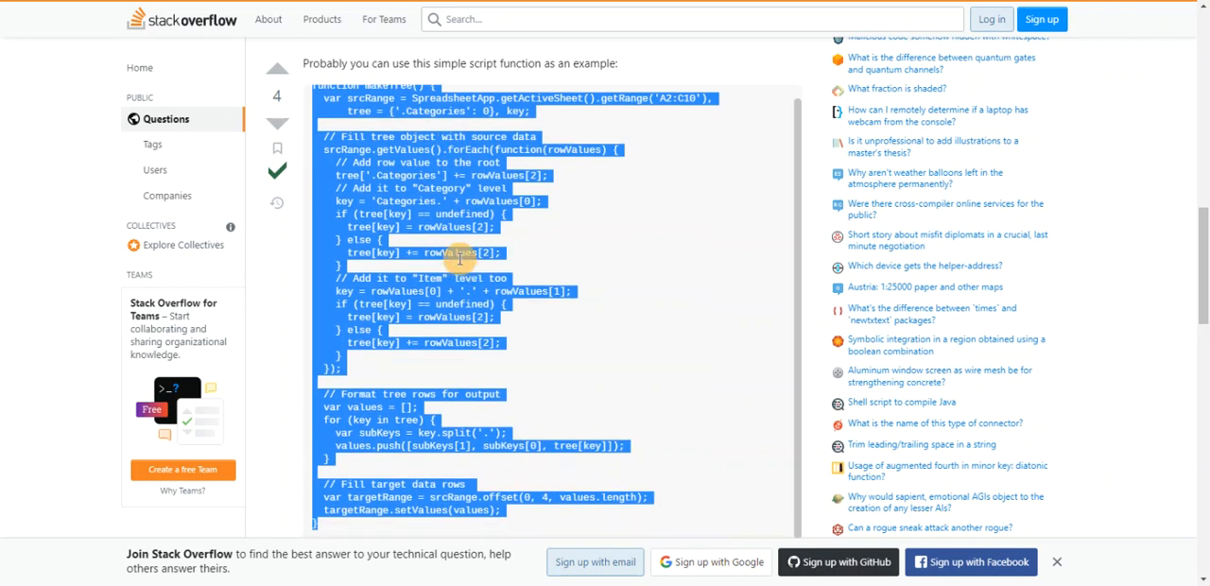
scroll(460, 257, up, 1)
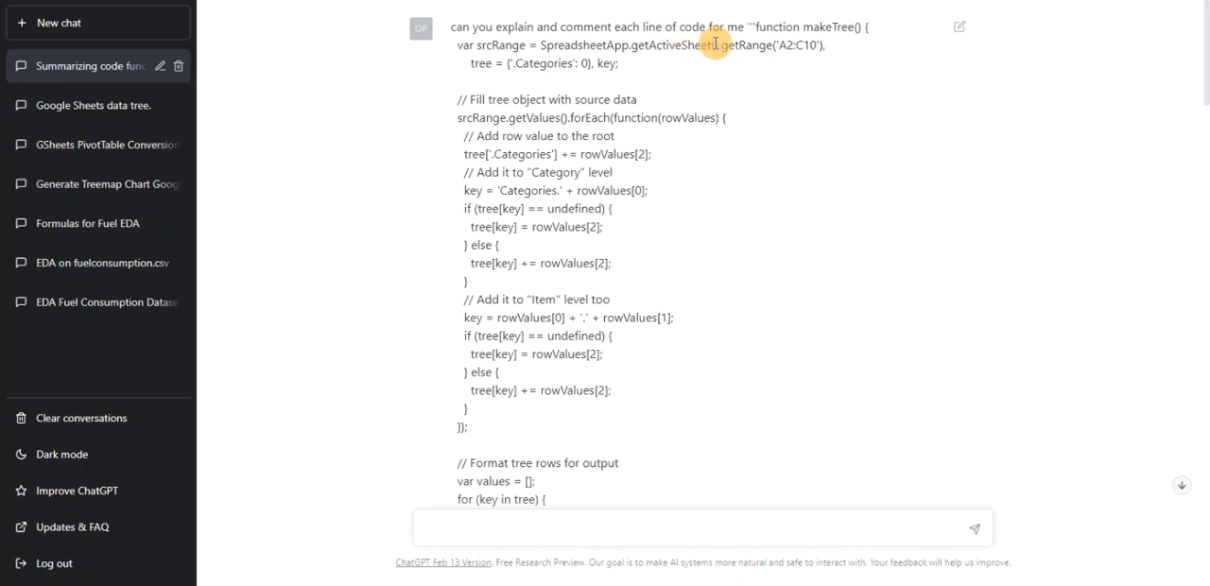
Switch to ChatGPT and read its line-by-line explanation of the makeTree() code from the function declaration to the setValues call
scroll(734, 140, down, 5)
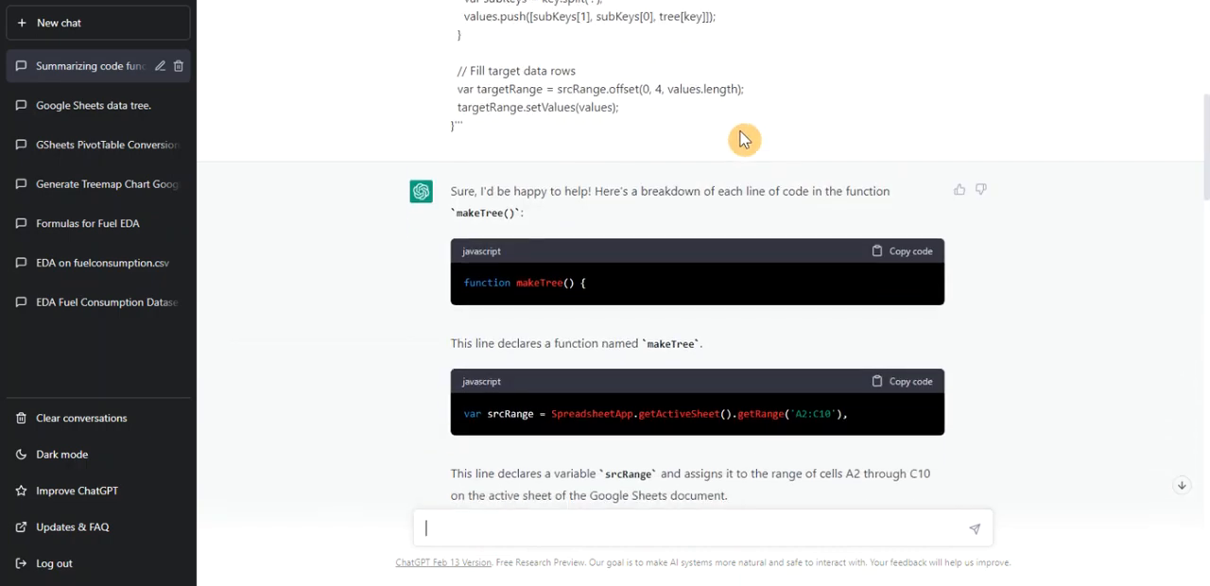
scroll(737, 147, down, 2)
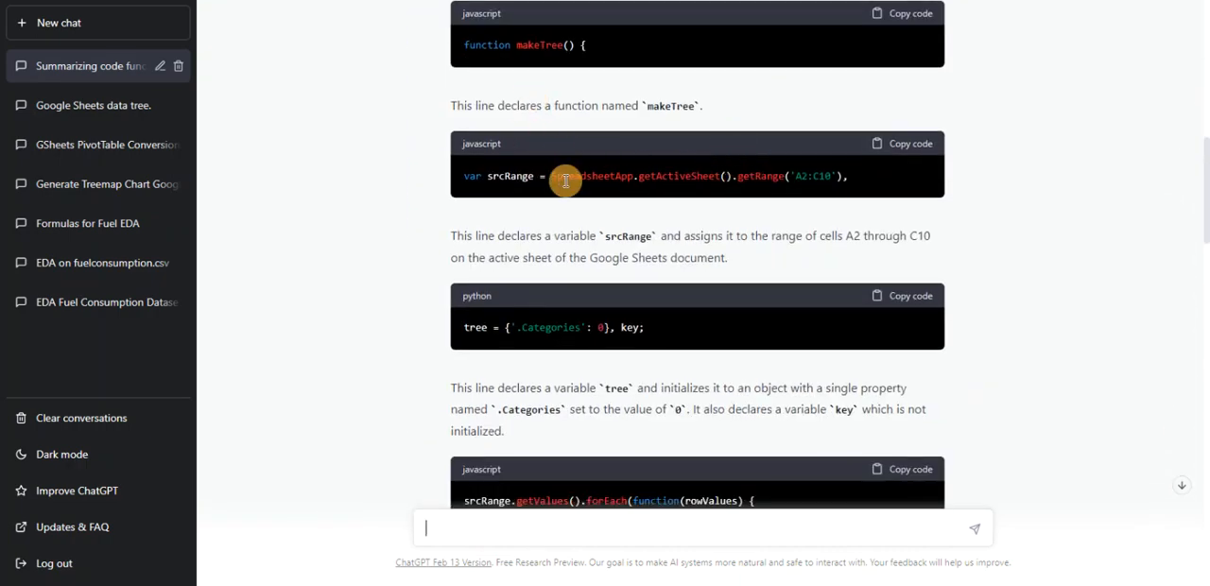
scroll(576, 274, down, 2)
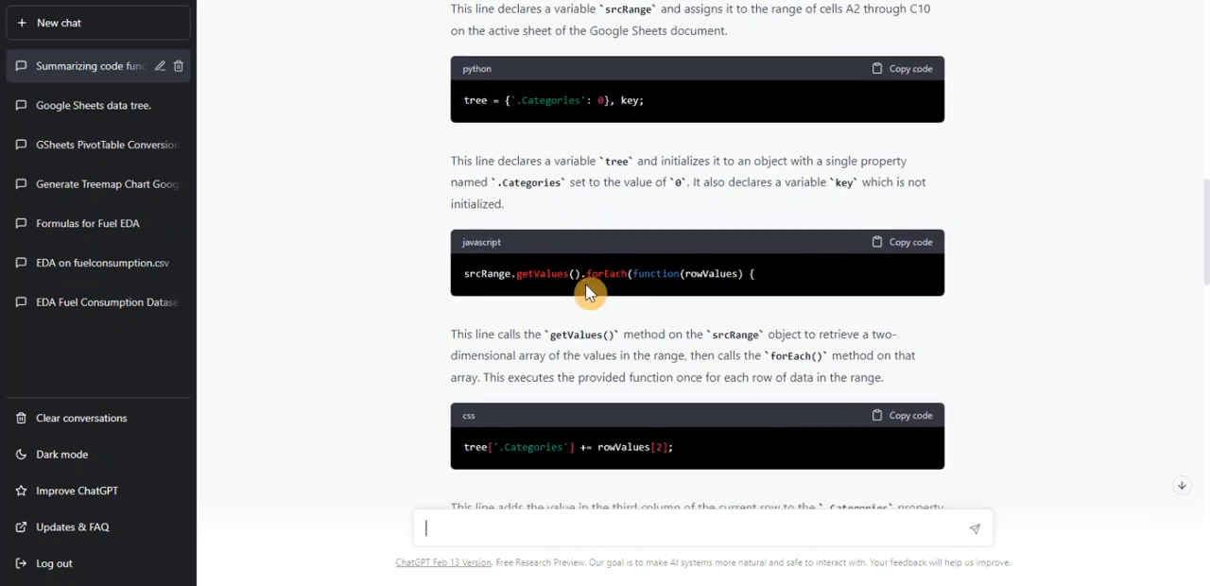
scroll(585, 286, down, 5)
scroll(585, 286, down, 2)
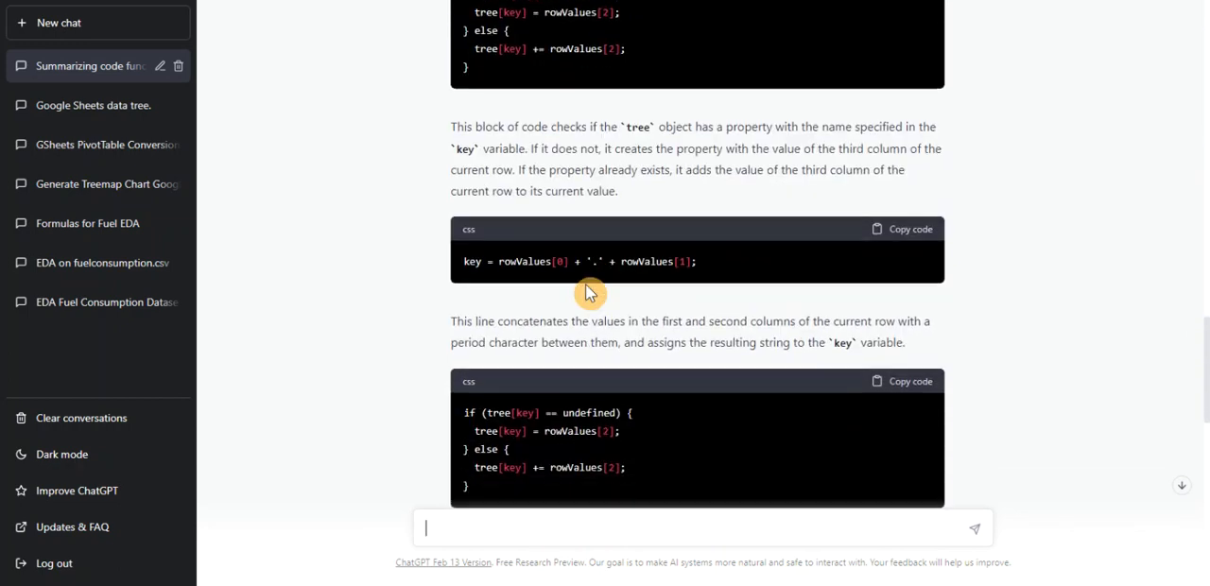
scroll(585, 291, down, 6)
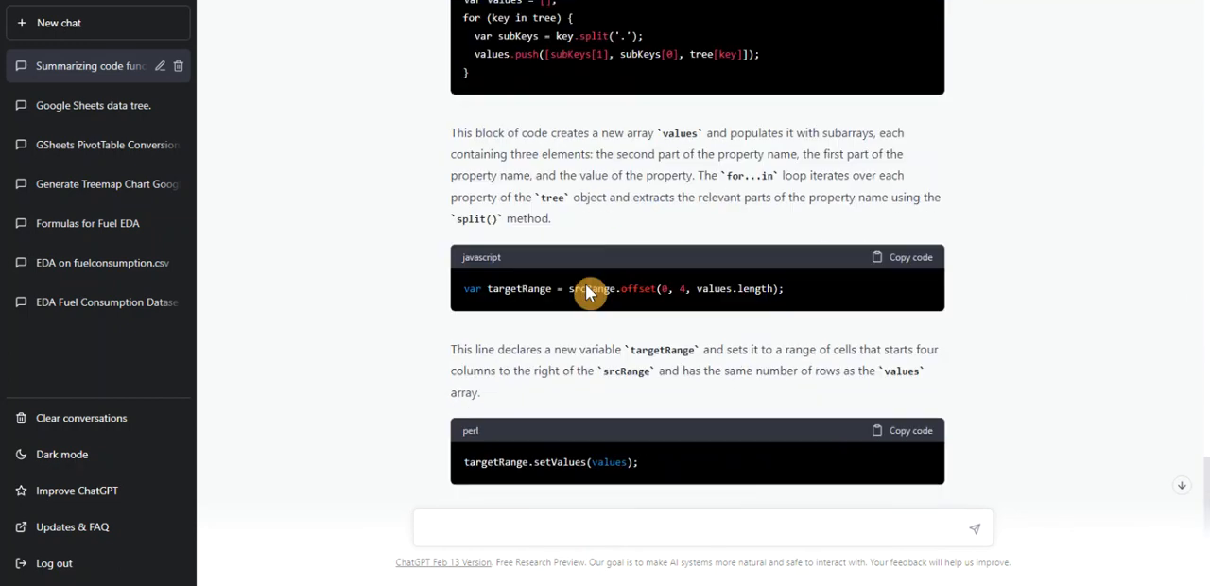
scroll(586, 293, down, 1)
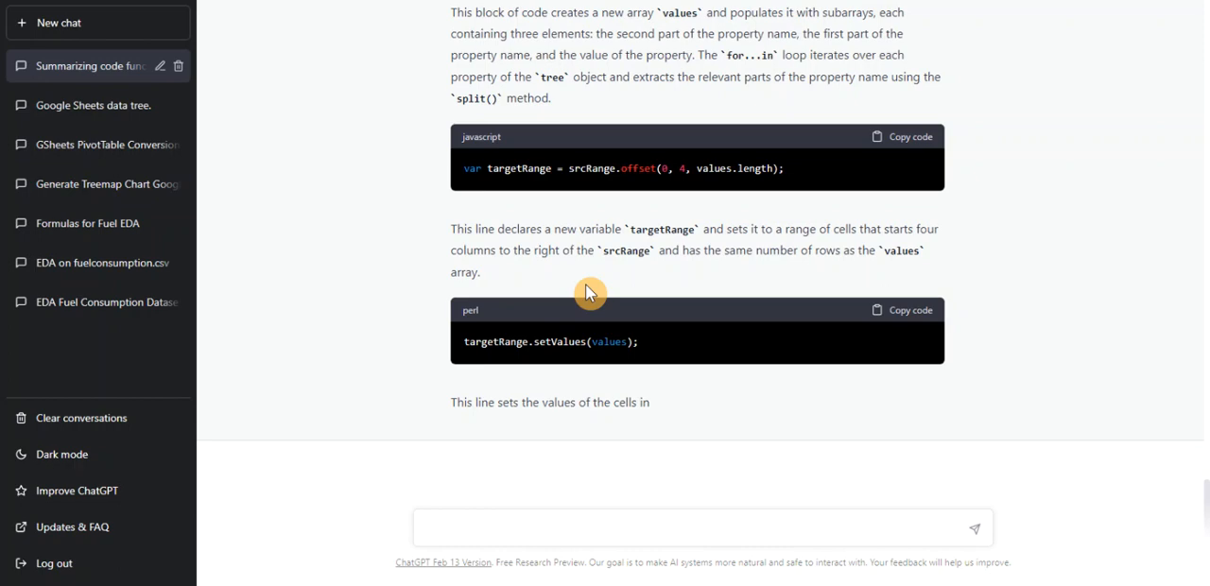
scroll(527, 141, up, 2)
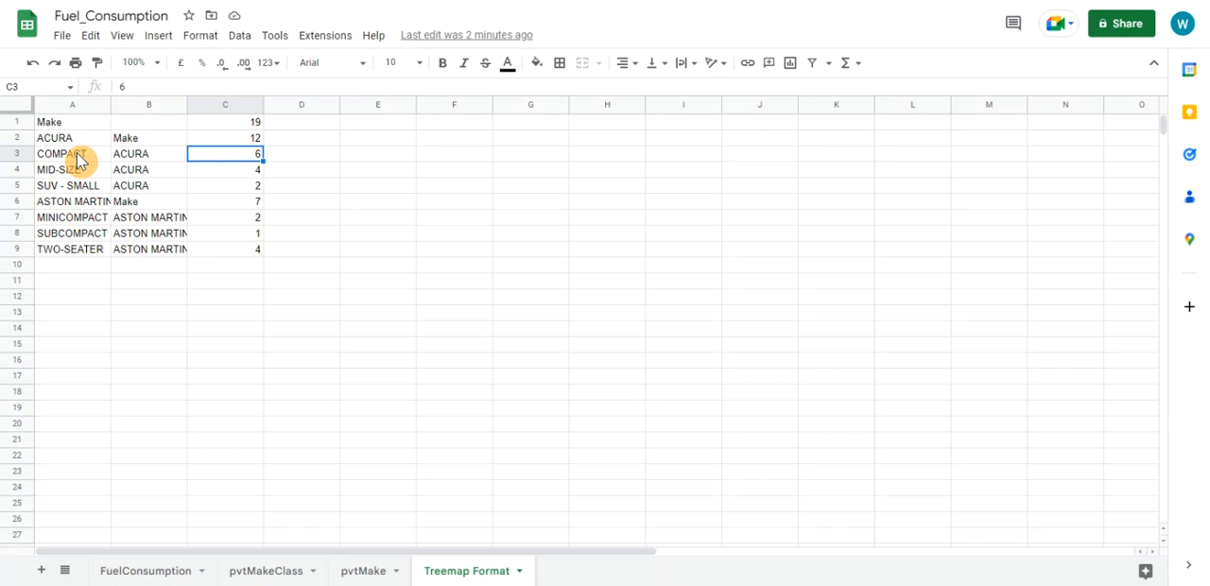
Return to the Treemap Format sheet and review the class rows listed under ACURA and ASTON MARTIN
click(79, 161)
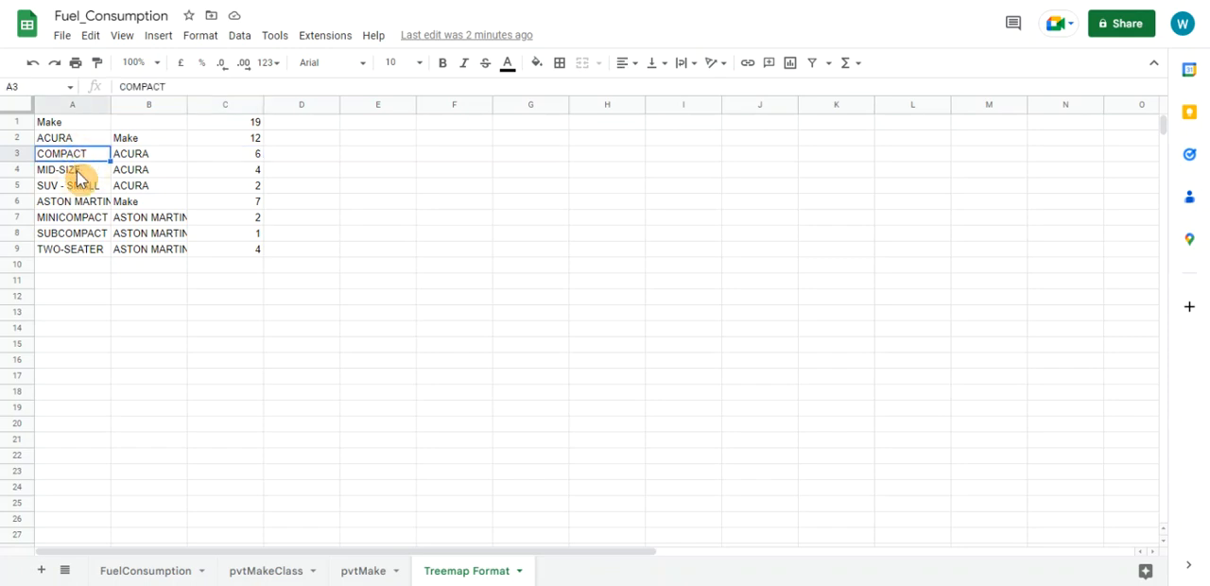
click(77, 172)
click(76, 187)
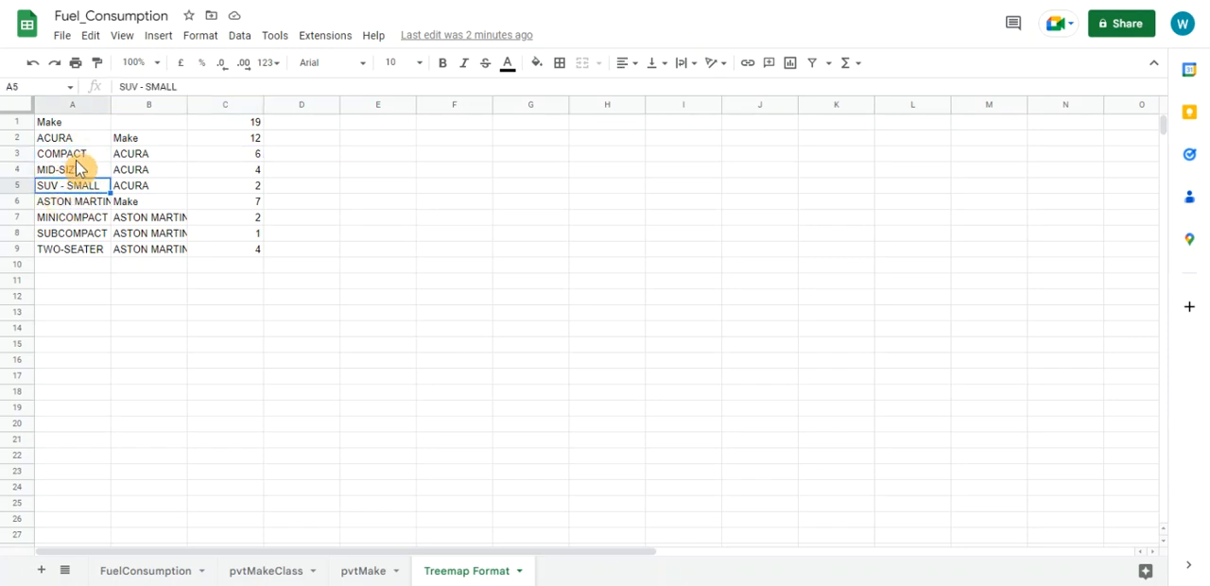
click(77, 157)
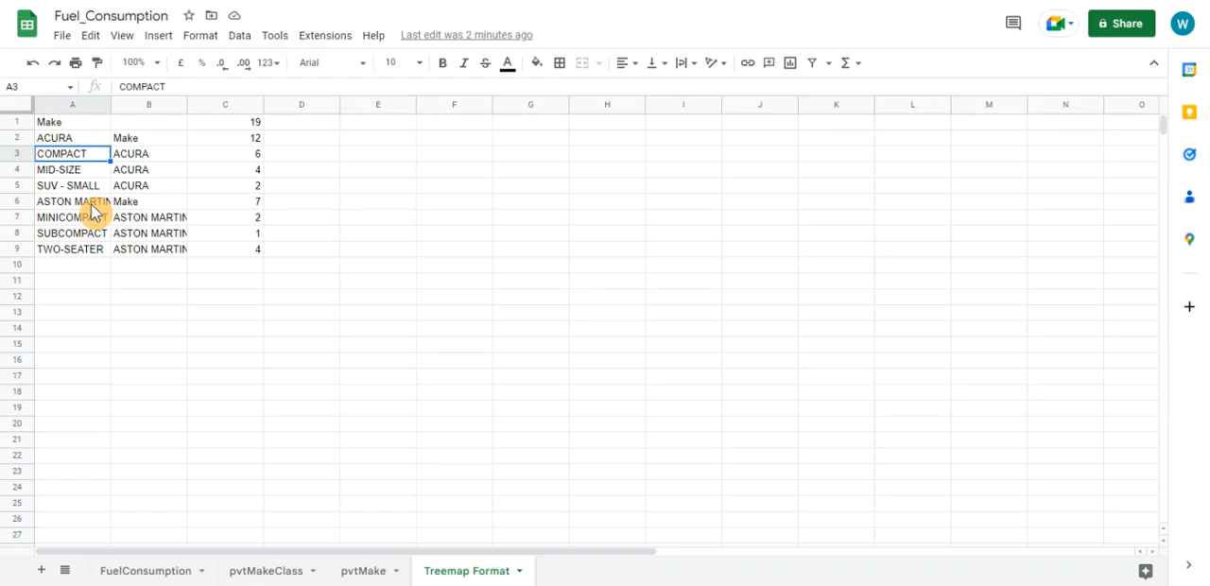
click(90, 139)
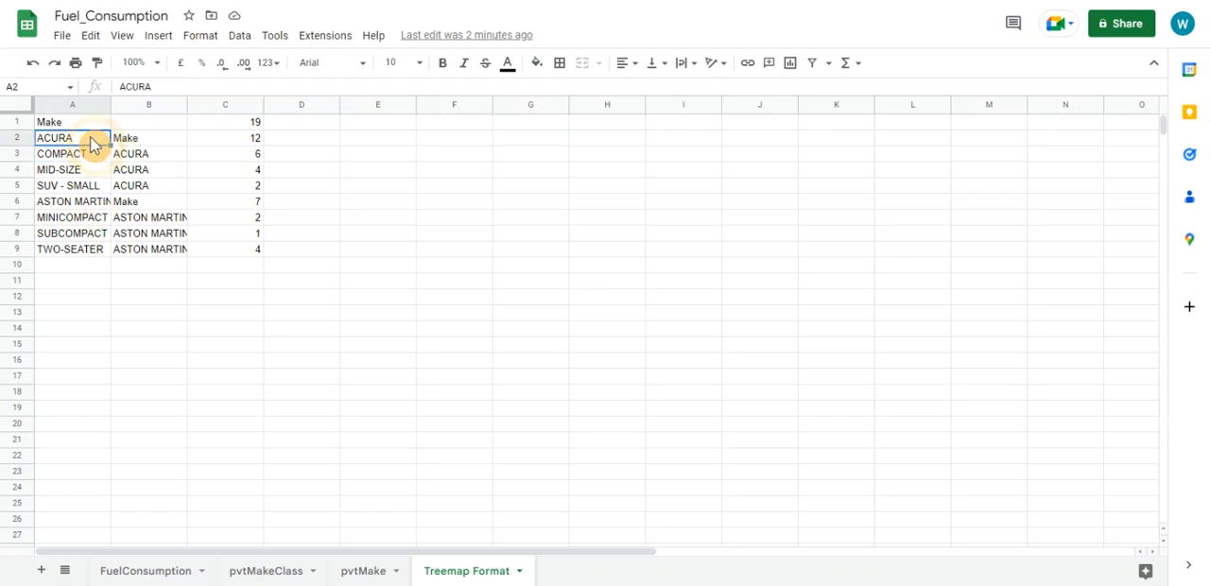
click(89, 223)
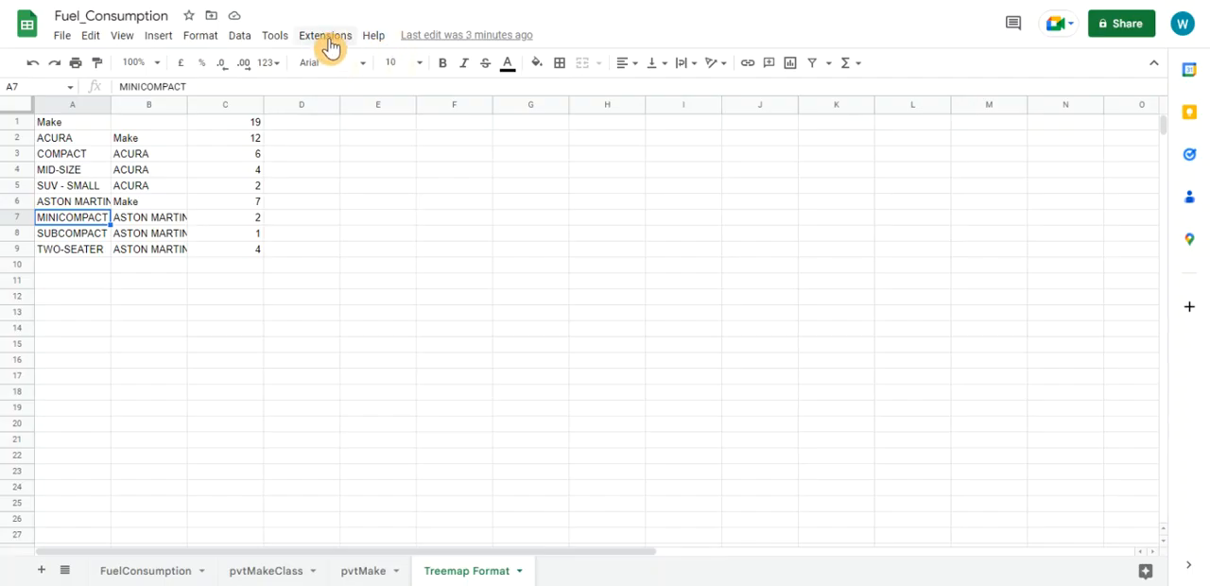
Open the spreadsheet's Apps Script project and add a new script file under the name Untitled
click(276, 38)
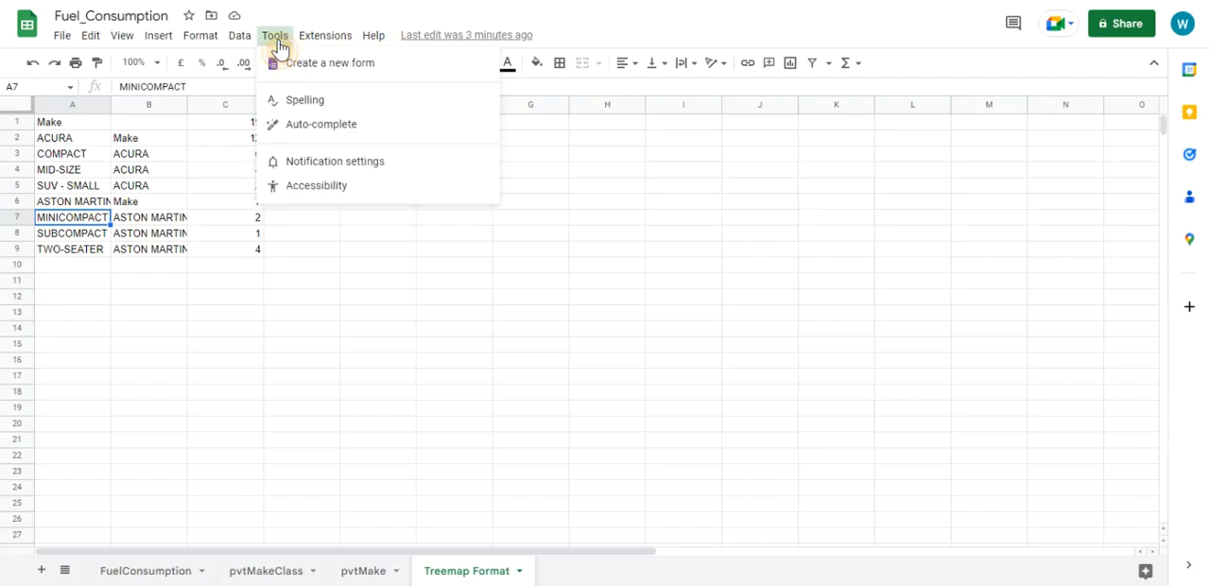
mouse_move(318, 42)
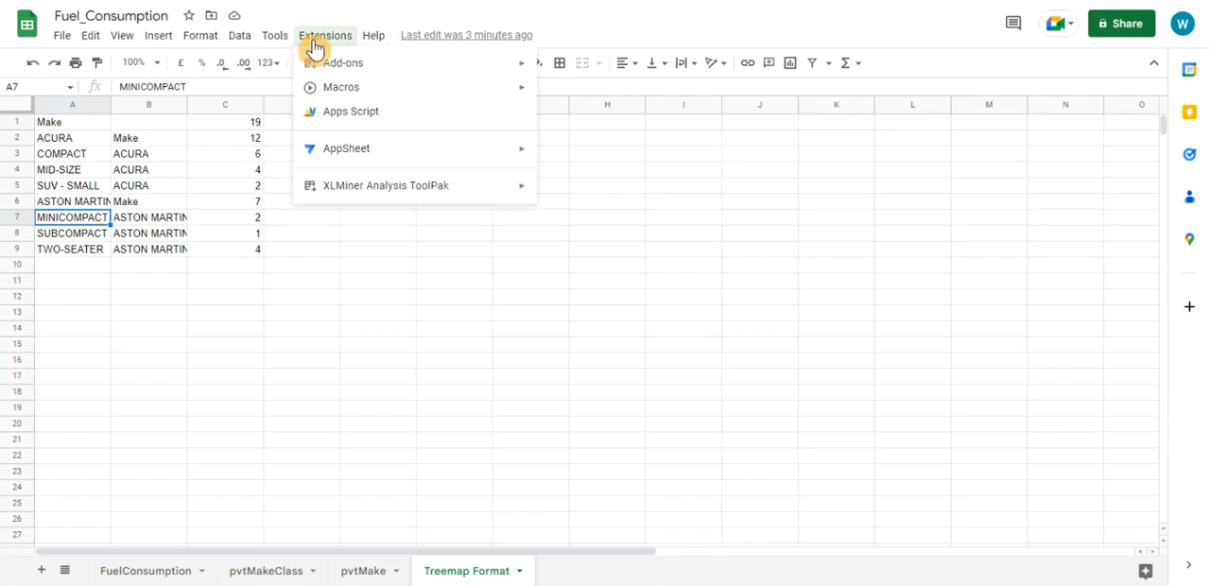
click(327, 115)
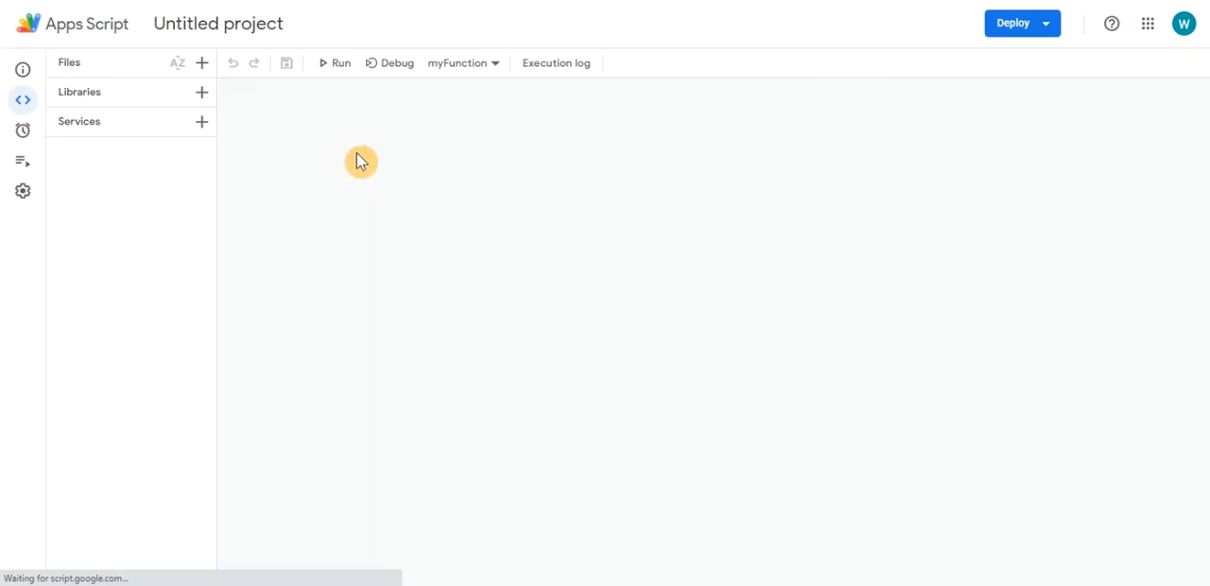
click(203, 66)
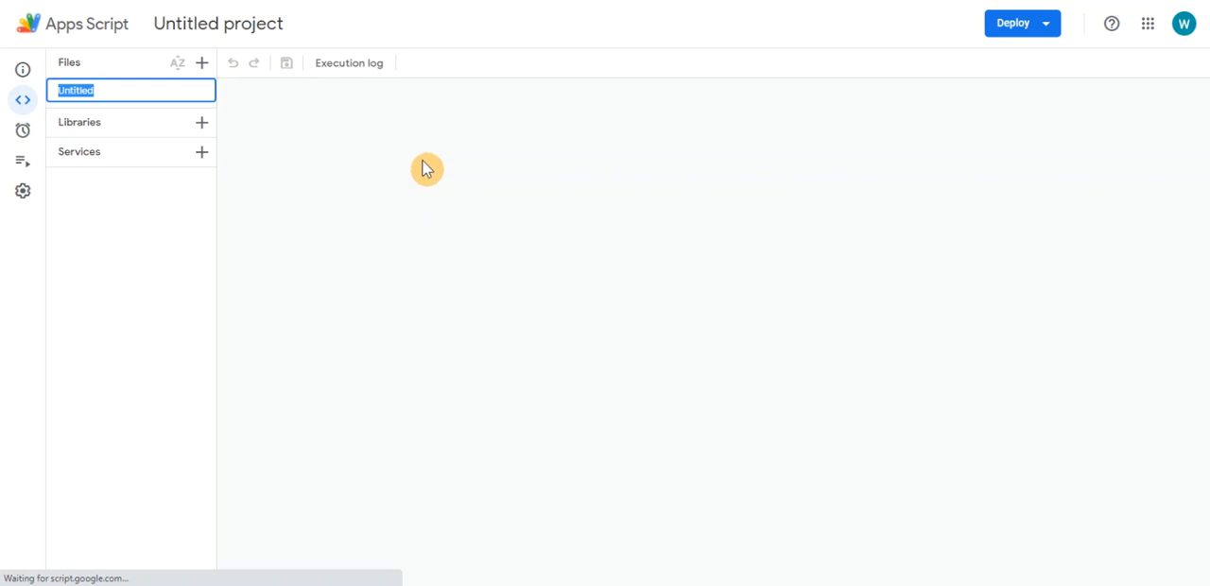
key(Return)
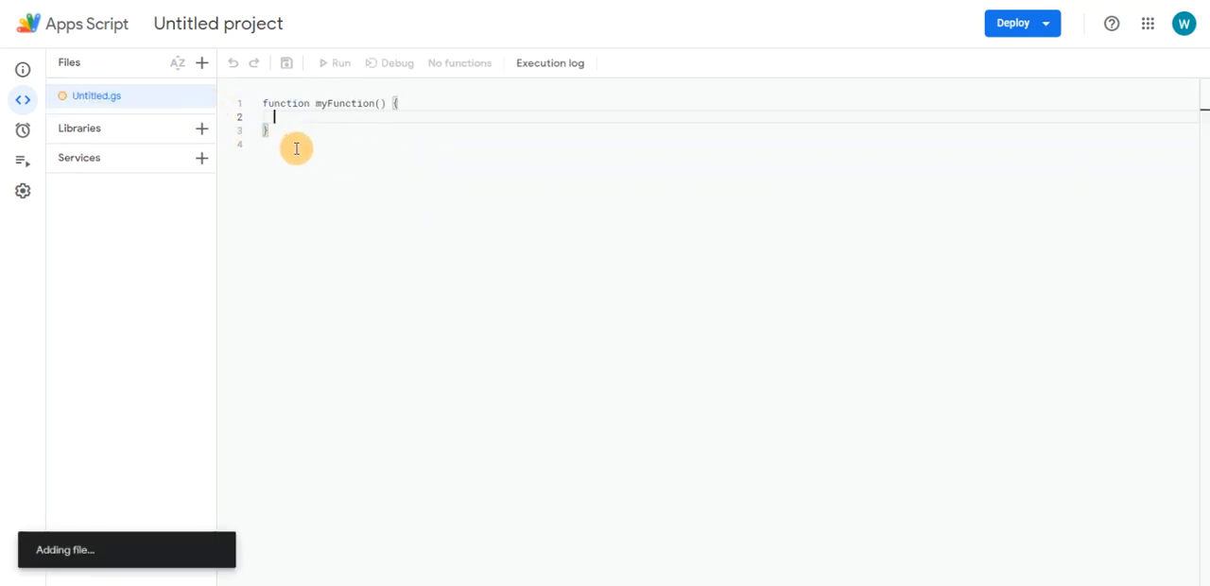
Replace the default myFunction code in Untitled.gs with the copied makeTree() script
drag(296, 146, 262, 103)
key(BackSpace)
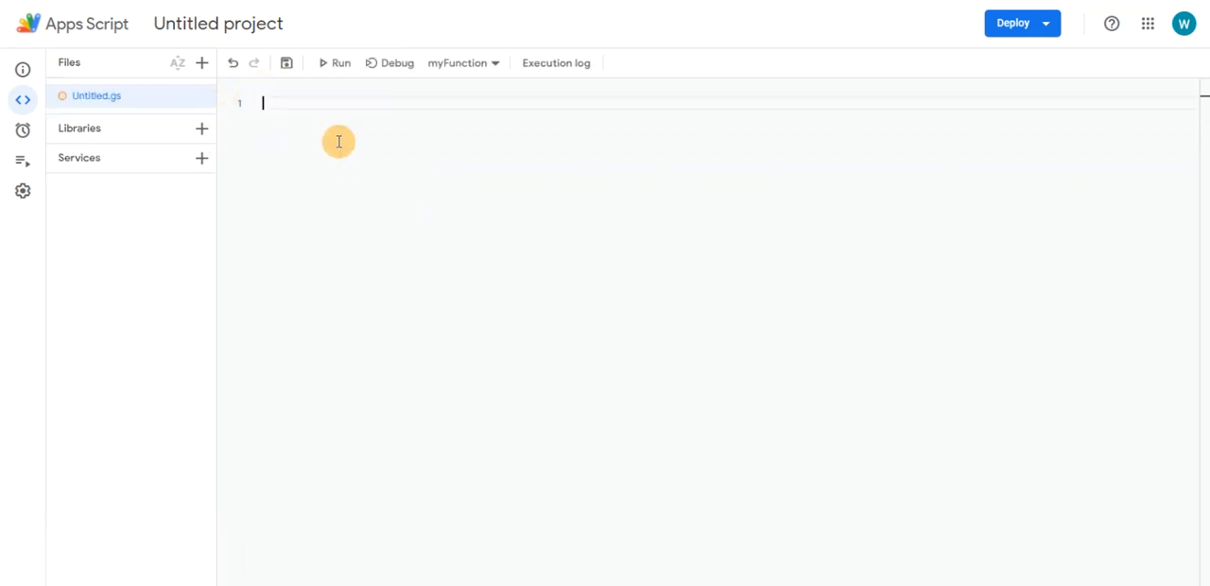
text(function makeTree() {   var srcRange = SpreadsheetApp.getActiveSheet().getRange('A2:C10'),       tree = {'.Categories': 0}, key;    // Fill tree object with source data   srcRange.getValues().forEach(function(rowValues) {     // Add row value to the root     tree['.Categories'] += rowValues[2];     // Add it to "Category" level     key = 'Categories.' + rowValues[0];     if (tree[key] == undefined) {       tree[key] = rowValues[2];     } else {       tree[key] += rowValues[2];     }     // Add it to "Item" level too     key = rowValues[0] + '.' + rowValues[1];     if (tree[key] == undefined) {       tree[key] = rowValues[2];     } else {       tree[key] += rowValues[2];     }   });    // Format tree rows for output   var values = [];   for (key in tree) {     var subKeys = key.split('.');     values.push([subKeys[1], subKeys[0], tree[key]]);   }    // Fill target data rows   var targetRange = srcRange.offset(0, 4, values.length);   targetRange.setValues(values); })
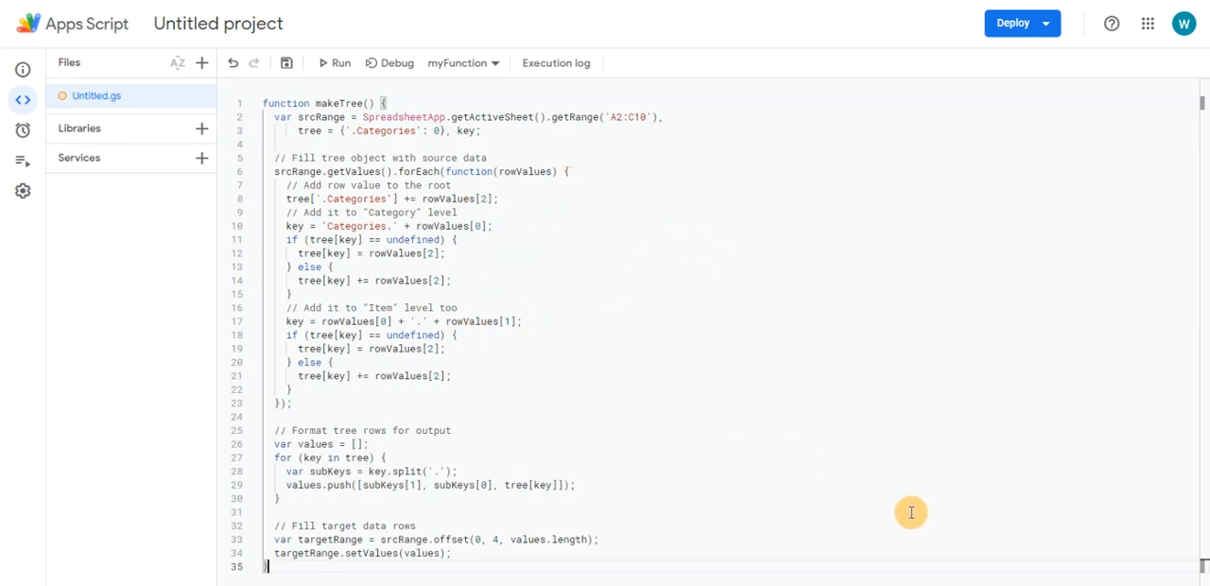
Replace the values.push line in the output loop with the Notepad if/else block that appends '_' and subKeys[0] to class labels
click(954, 585)
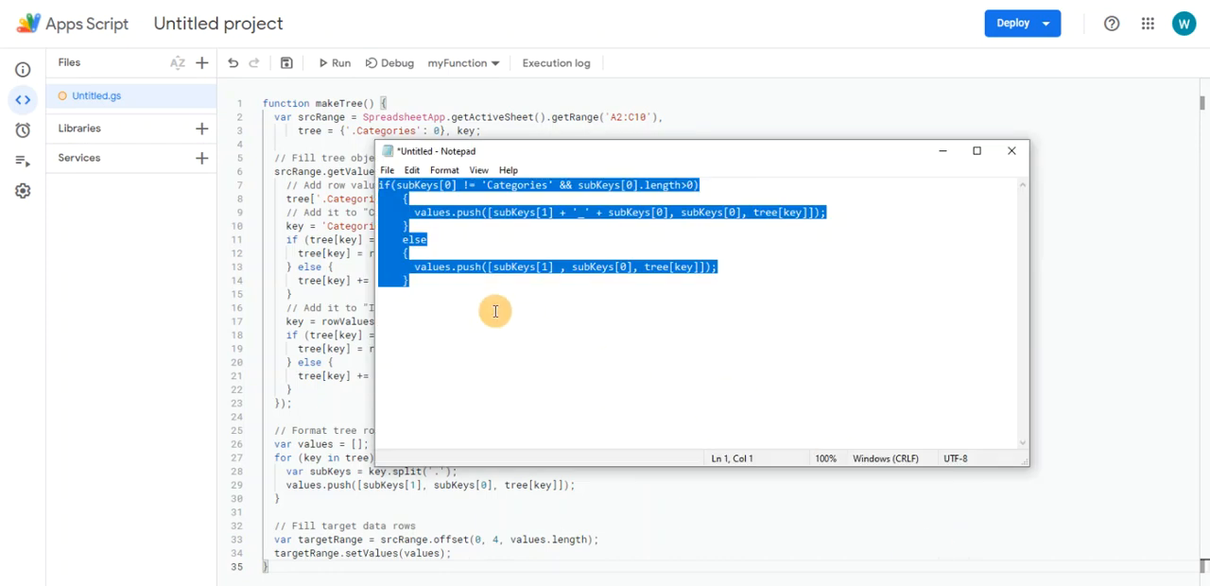
click(347, 349)
drag(286, 487, 567, 486)
text(if(subKeys[0] != 'Categories' && subKeys[0].length>0)     {       values.push([subKeys[1] + '_' + subKeys[0], subKeys[0], tree[key]]);     }     else     {       values.push([subKeys[1] , subKeys[0], tree[key]]);     };)
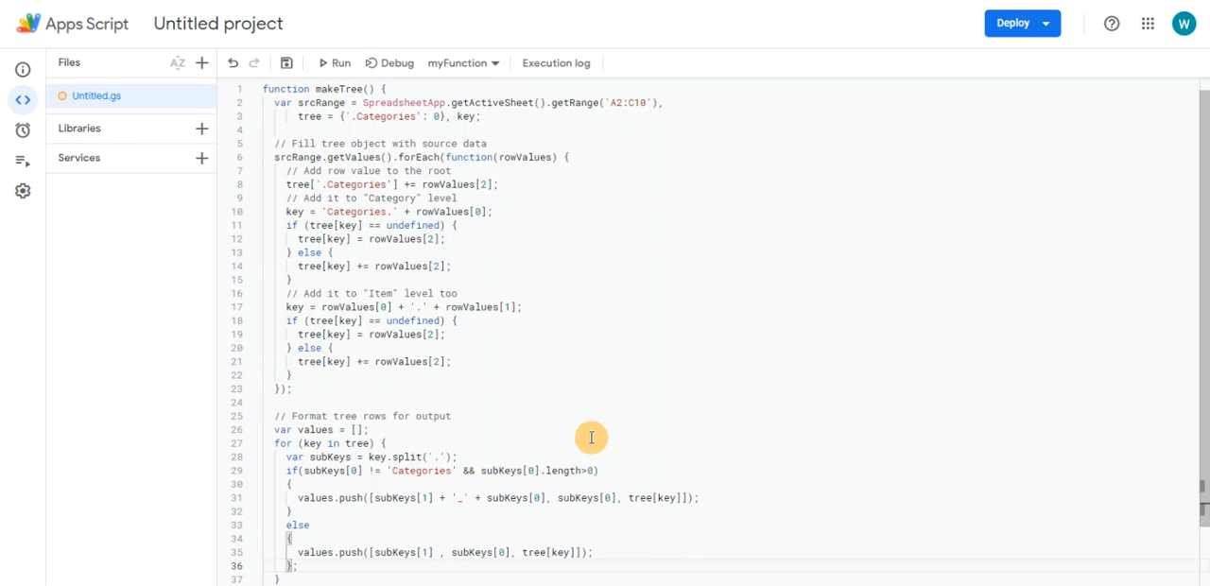
click(437, 498)
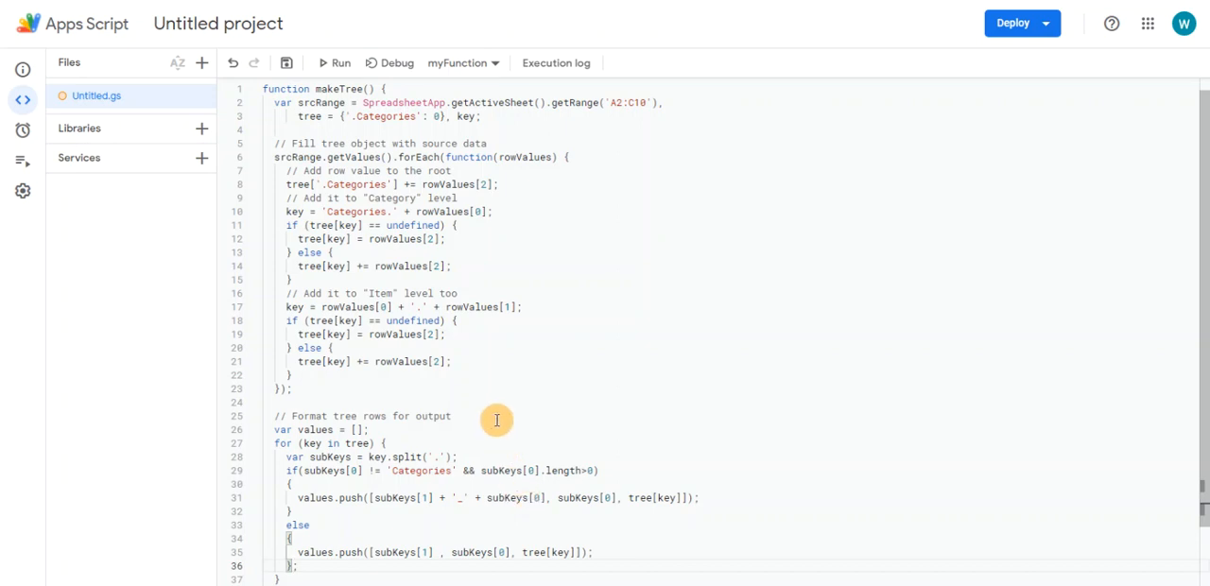
Change the source range in makeTree's getRange call to A2:C188
scroll(503, 426, up, 1)
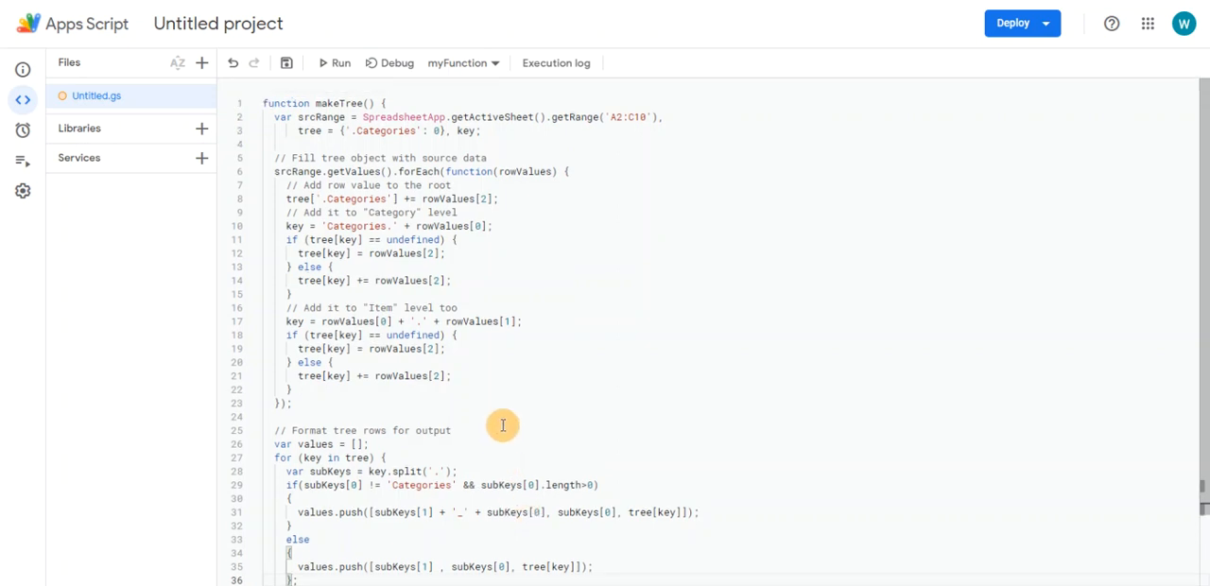
click(643, 117)
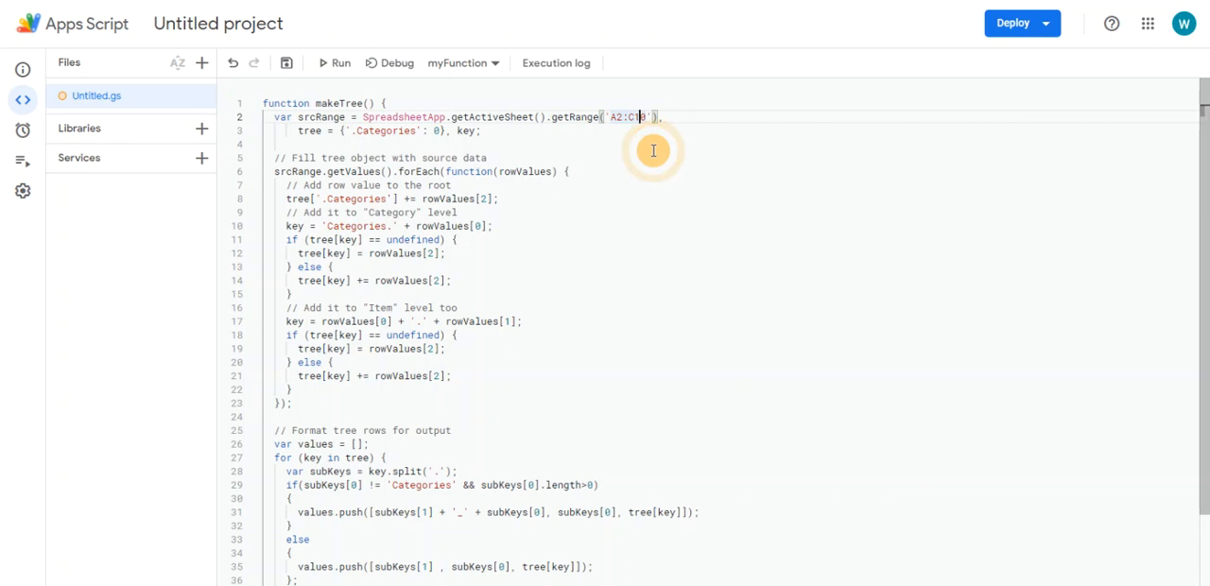
key(BackSpace)
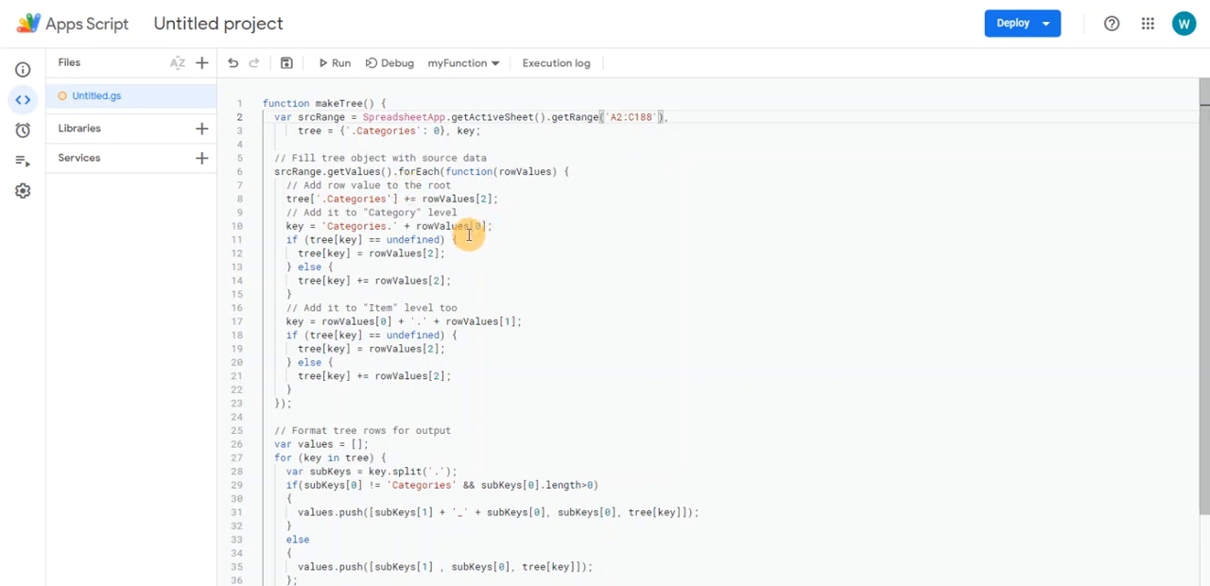
Switch to the pvtMakeClass sheet and enable repeated row labels for the MAKE row field
click(256, 1)
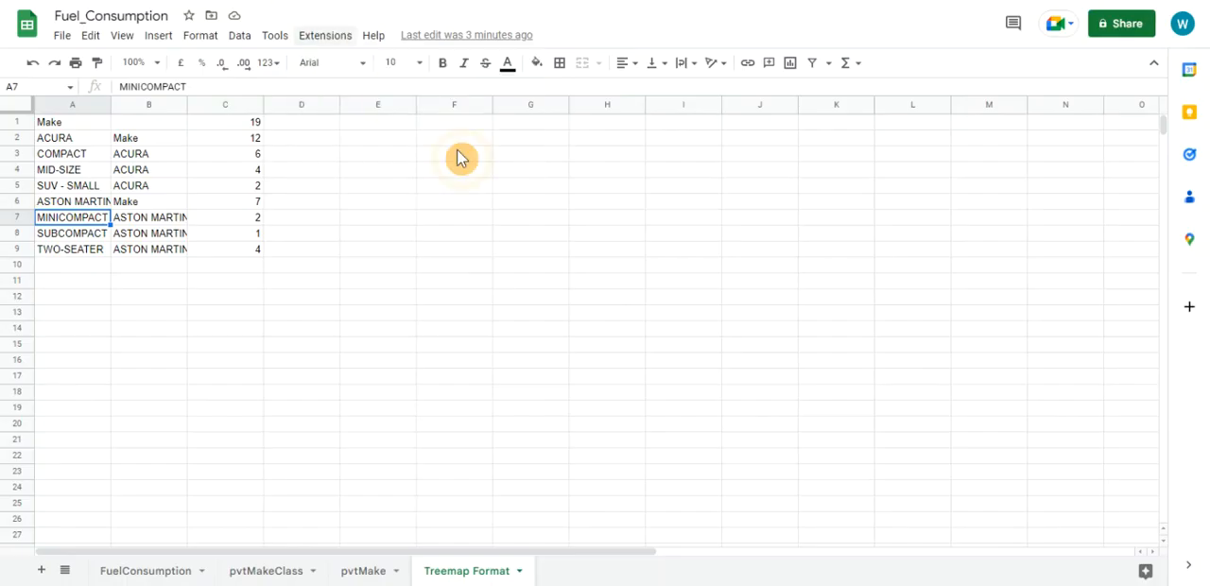
click(269, 571)
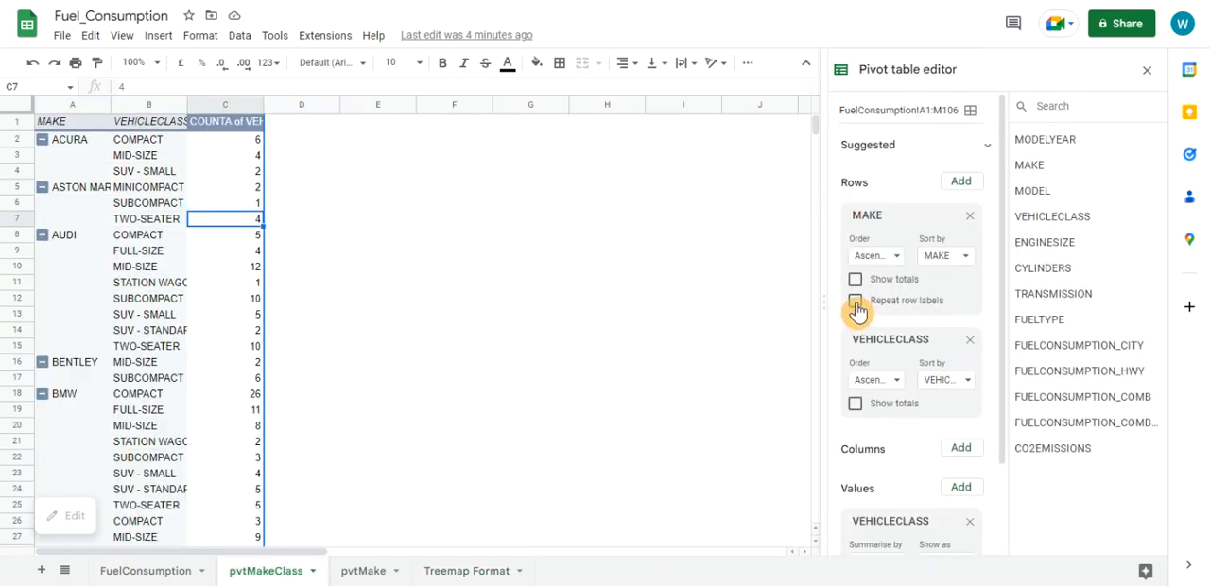
click(855, 300)
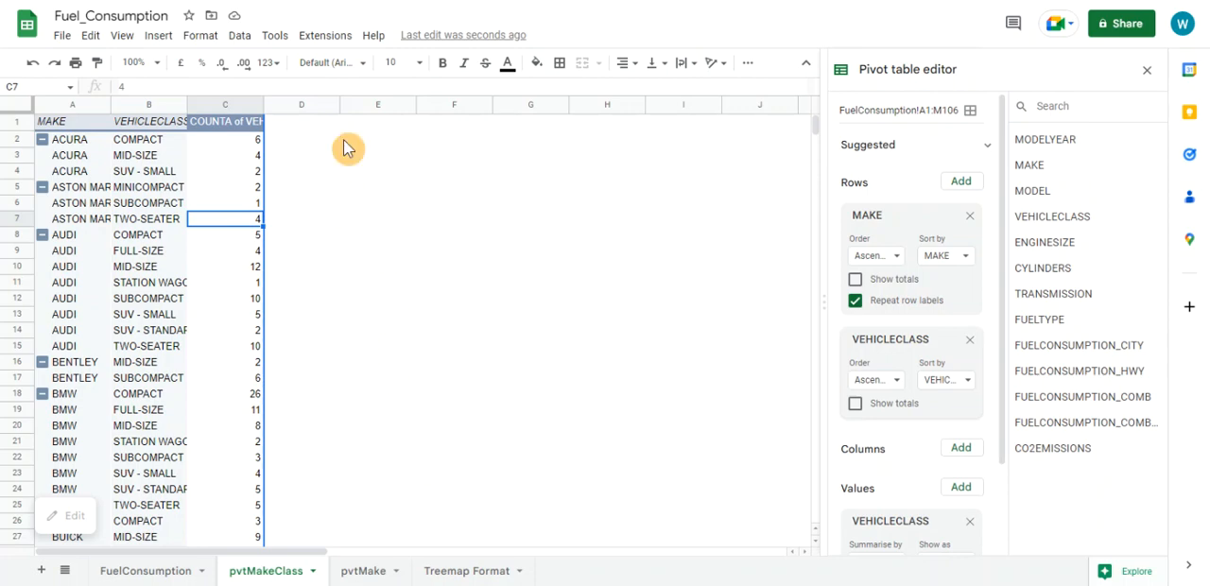
Return to the Apps Script project, stay on the page with the unsaved code, and run the makeTree function
click(328, 38)
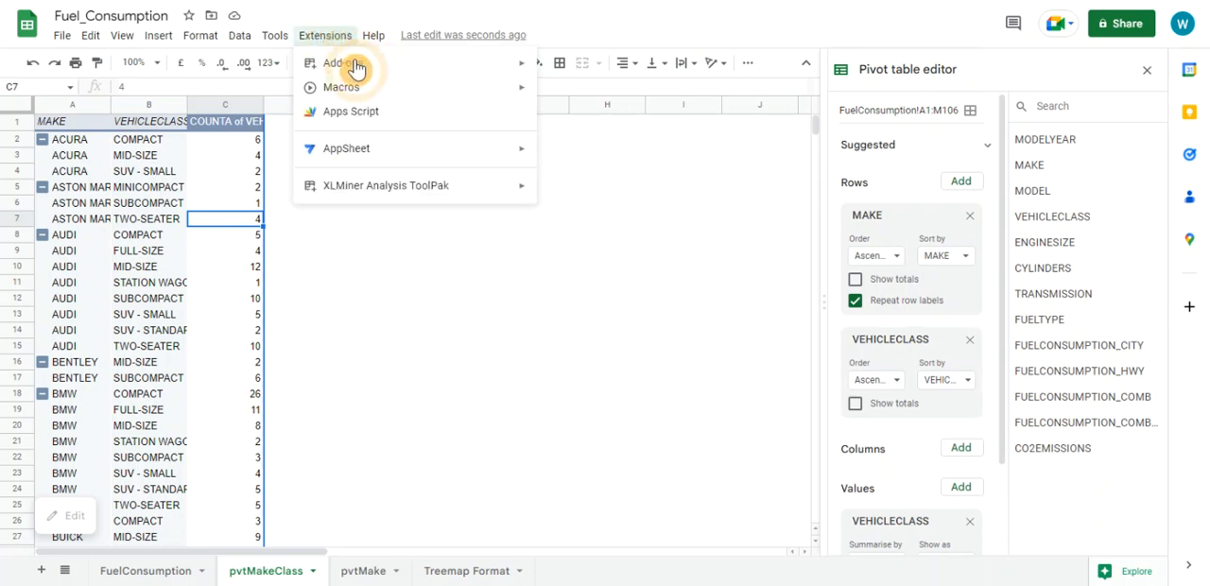
click(351, 113)
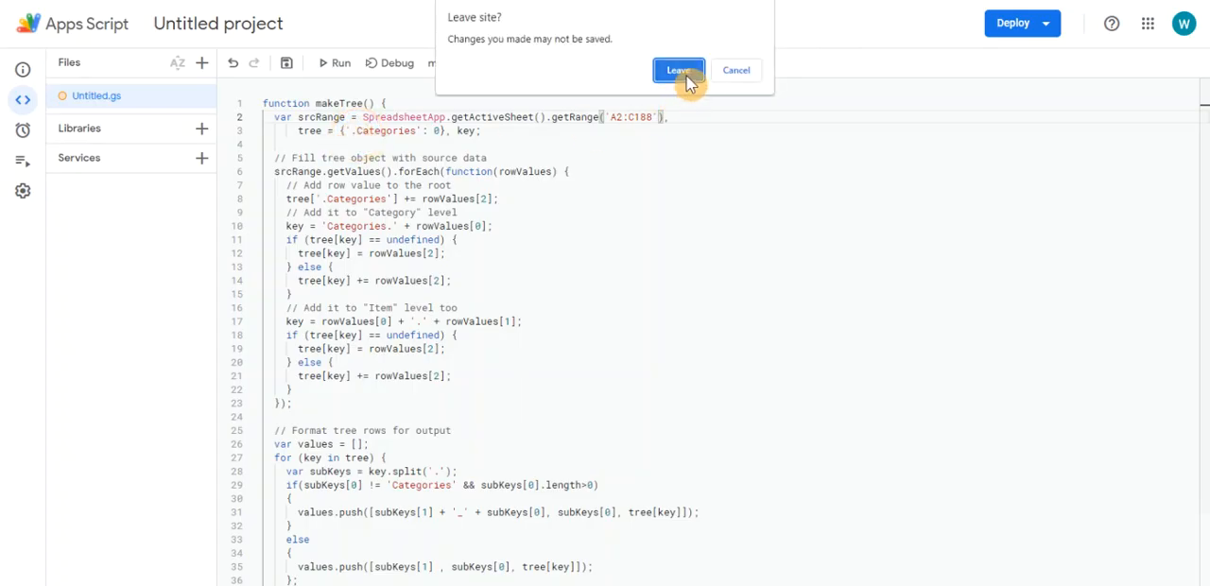
click(733, 74)
click(646, 176)
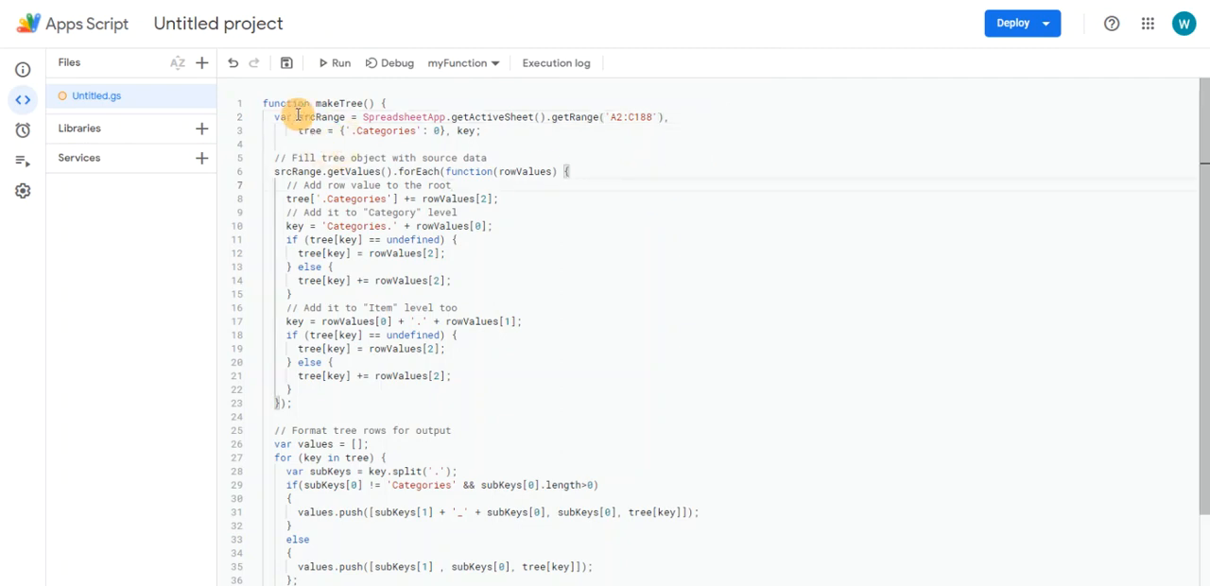
click(336, 64)
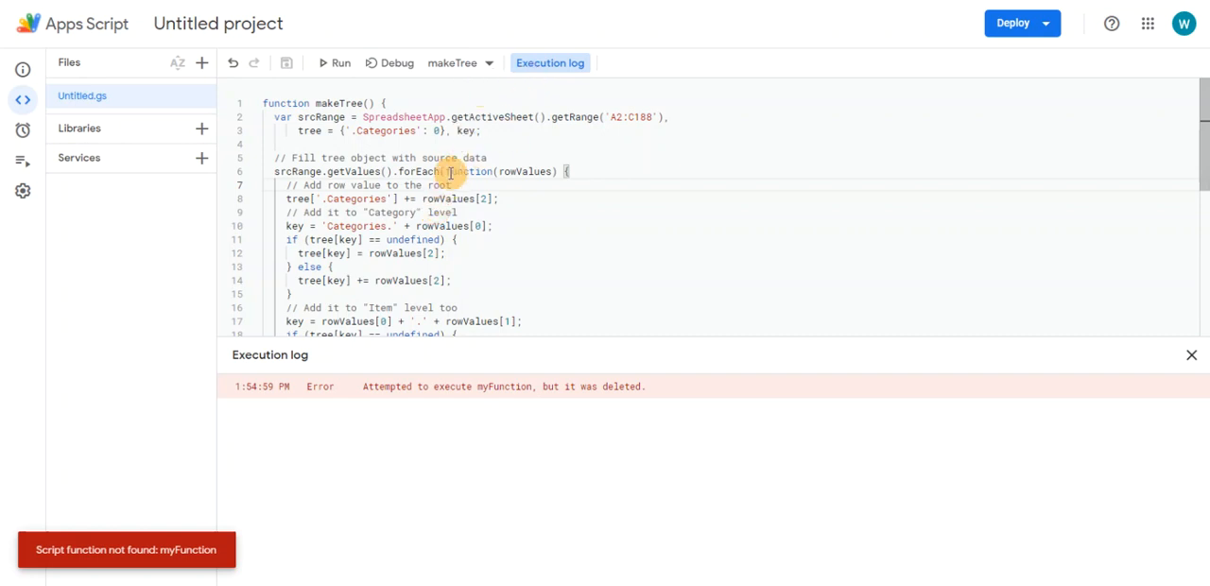
scroll(478, 211, down, 3)
scroll(472, 211, up, 3)
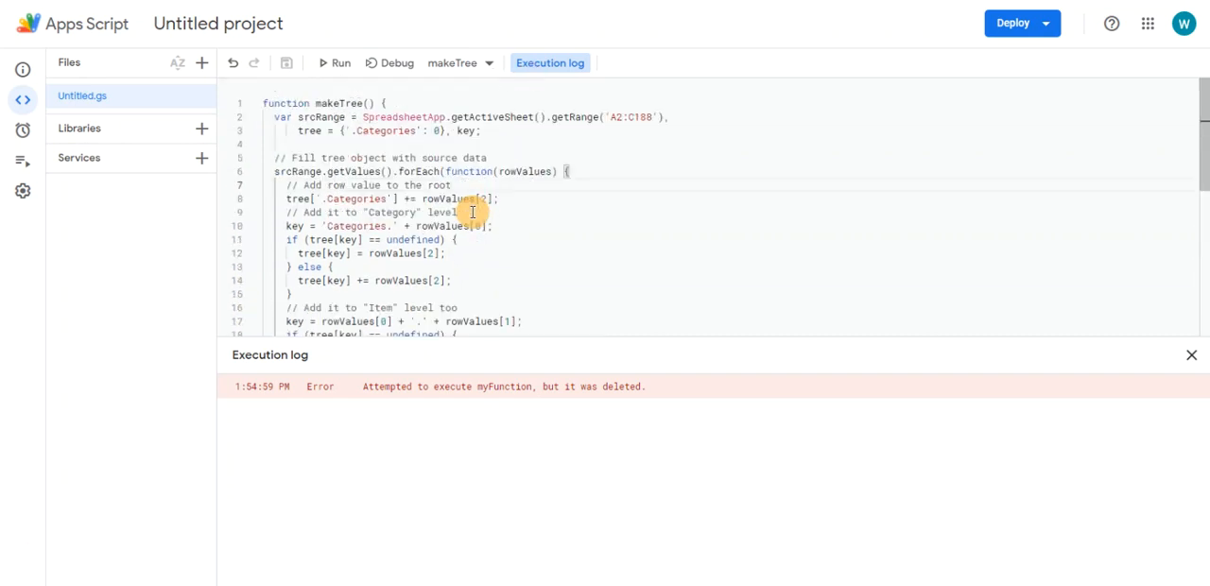
click(339, 66)
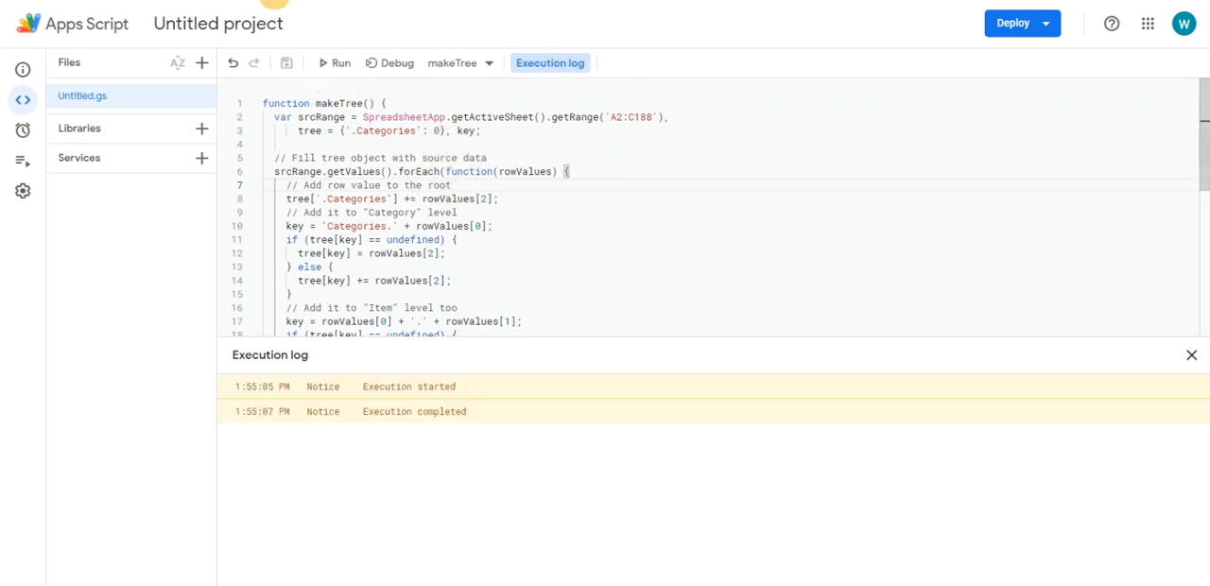
Return to the pvtMakeClass sheet and insert a chart based on the script output in E2:G228
click(227, 1)
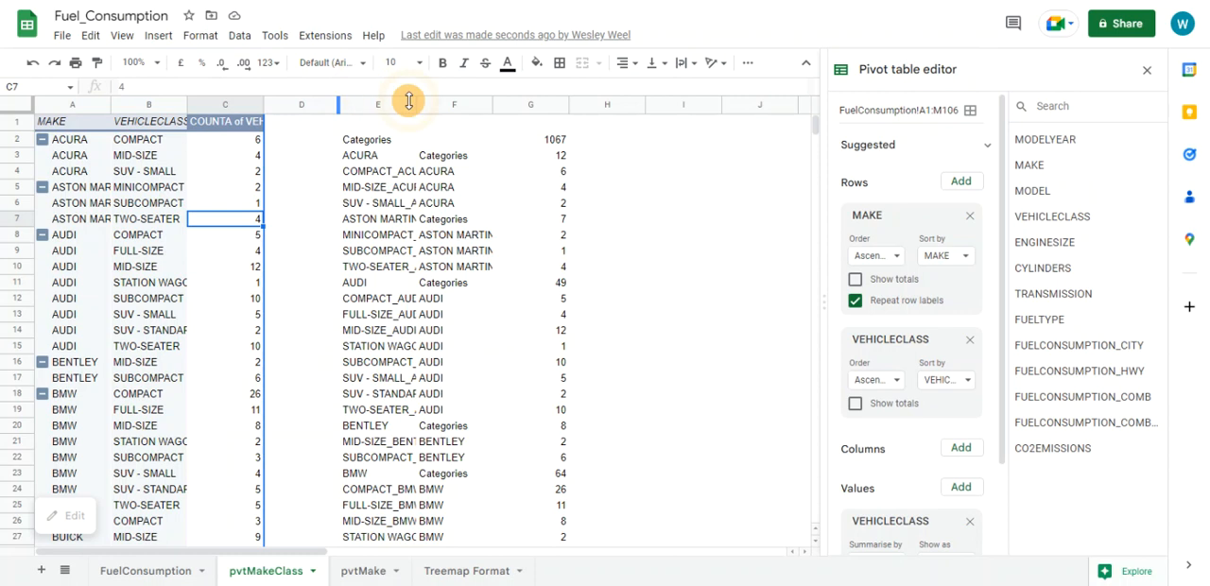
click(372, 148)
key(Right)
key(Left)
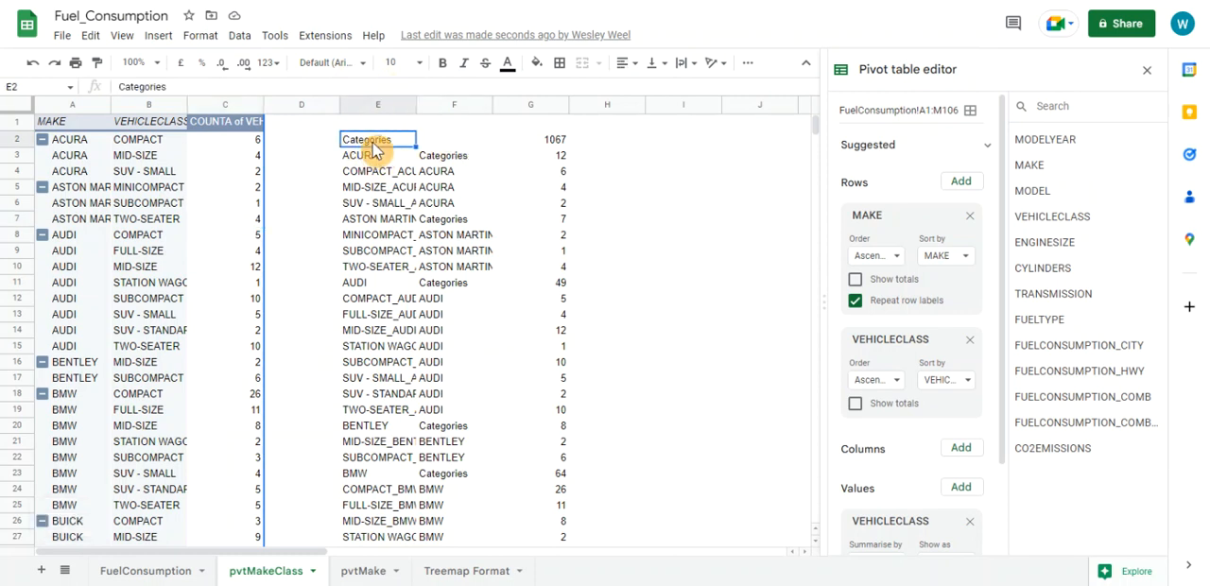
key(shift+Right)
key(shift+Right)
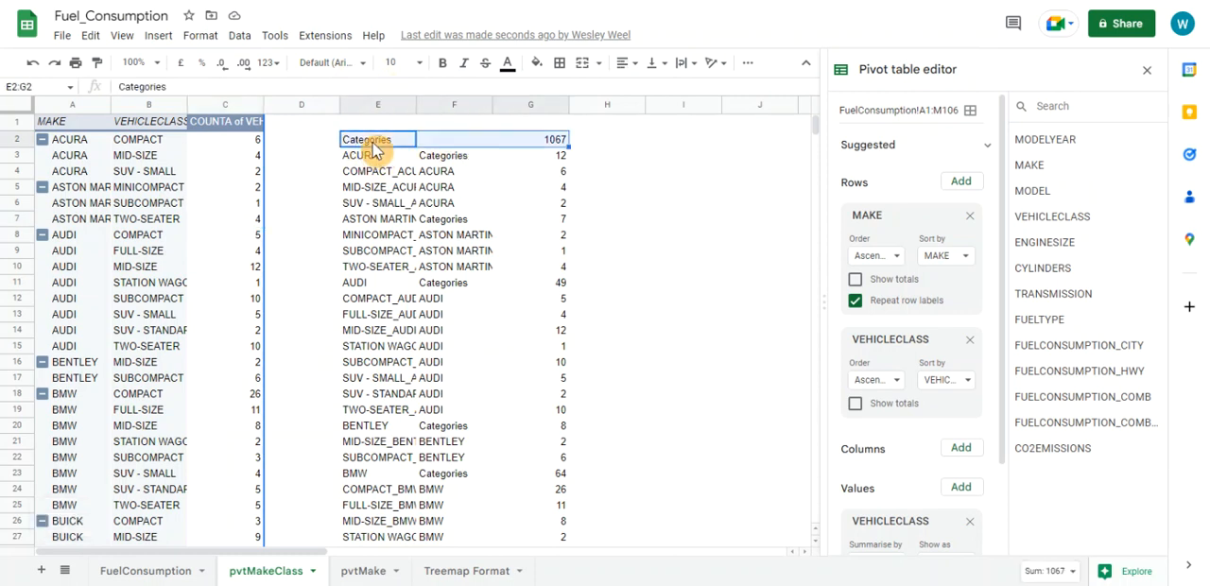
key(ctrl+shift+Down)
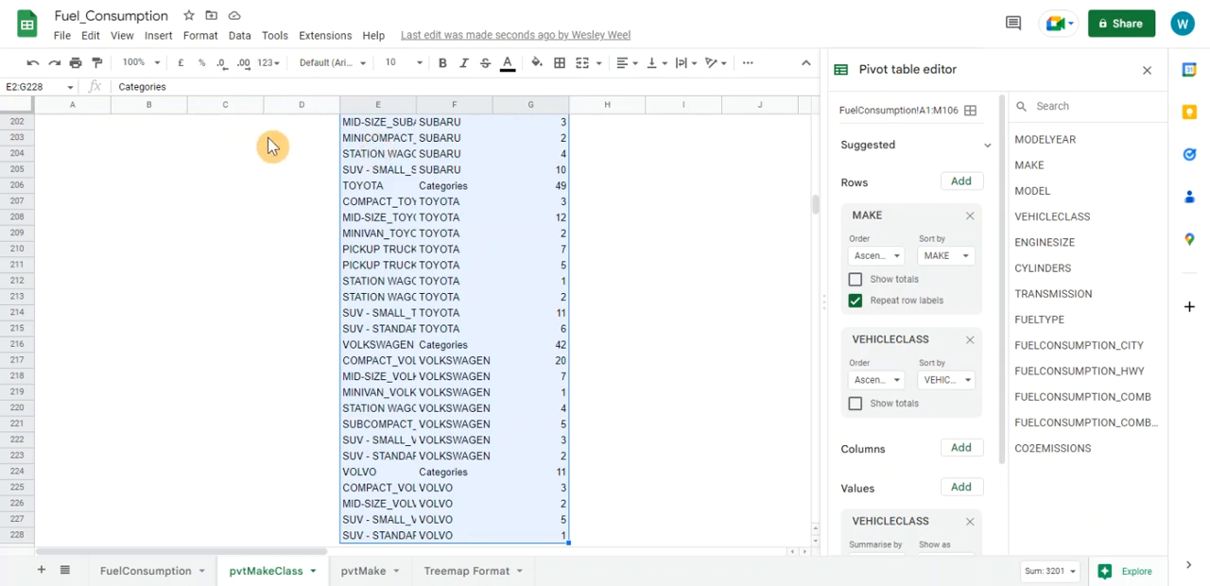
click(159, 38)
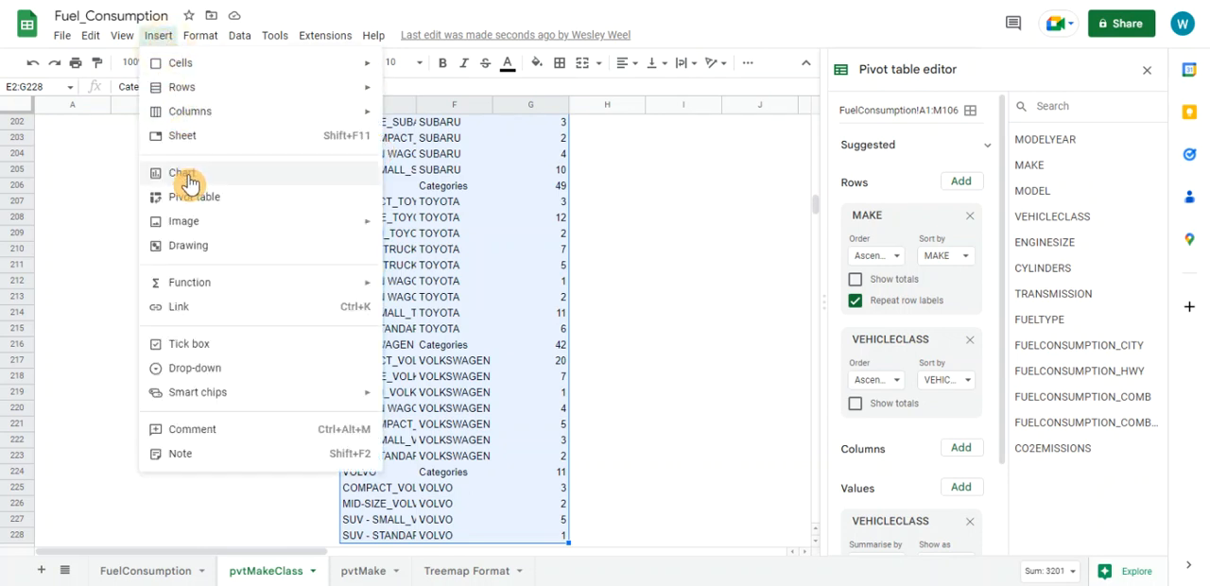
click(188, 178)
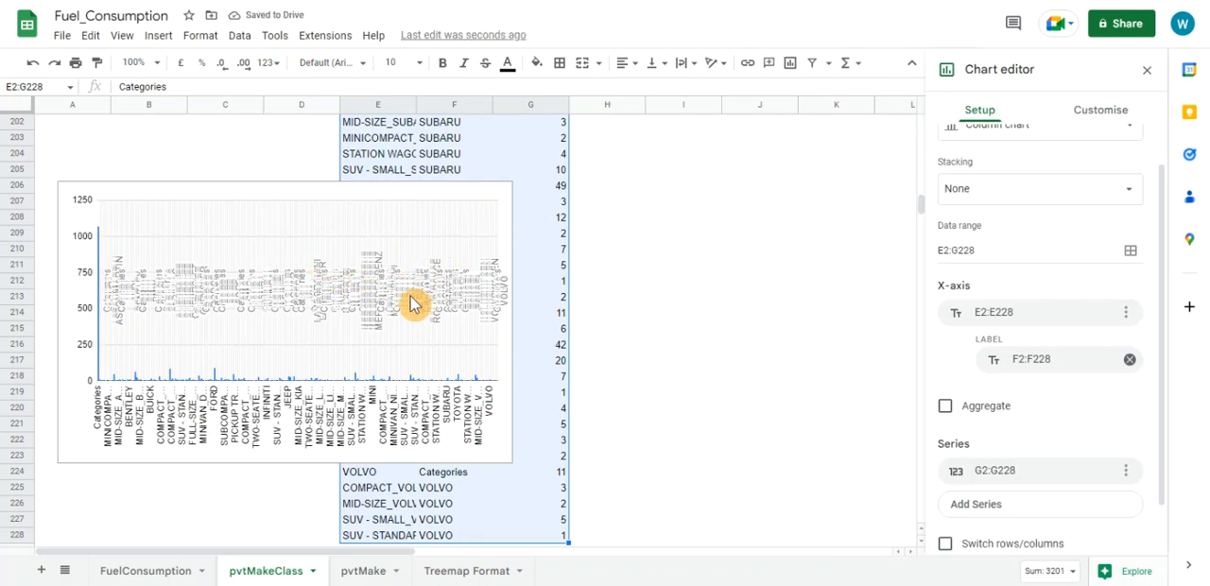
Change the new chart's type from column to Tree map chart
scroll(993, 212, up, 1)
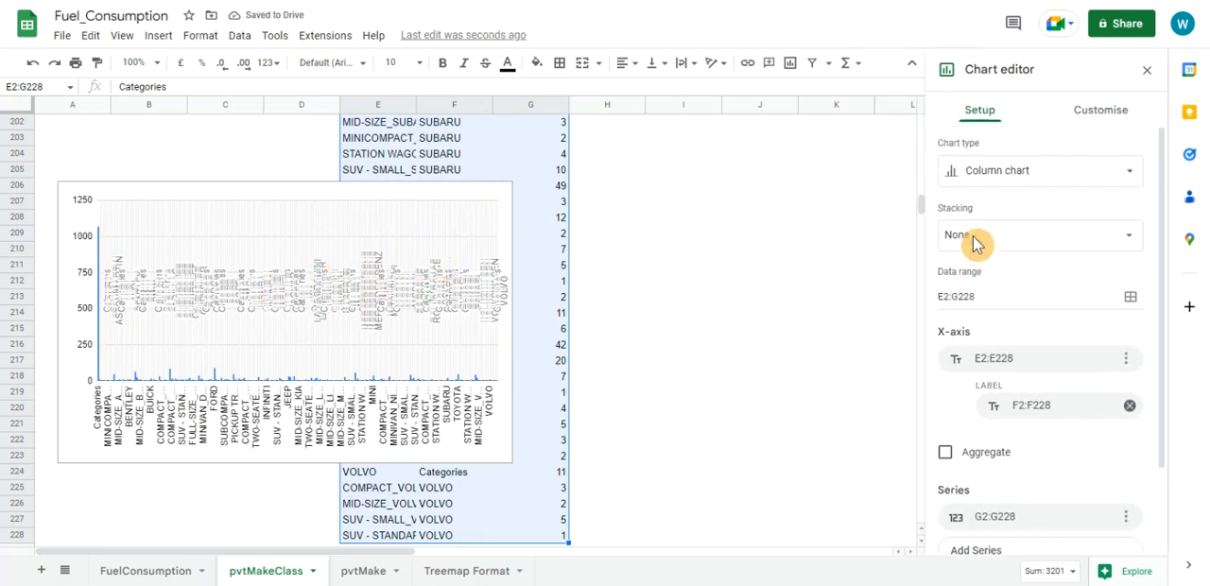
click(1008, 176)
scroll(979, 350, down, 5)
scroll(983, 368, down, 1)
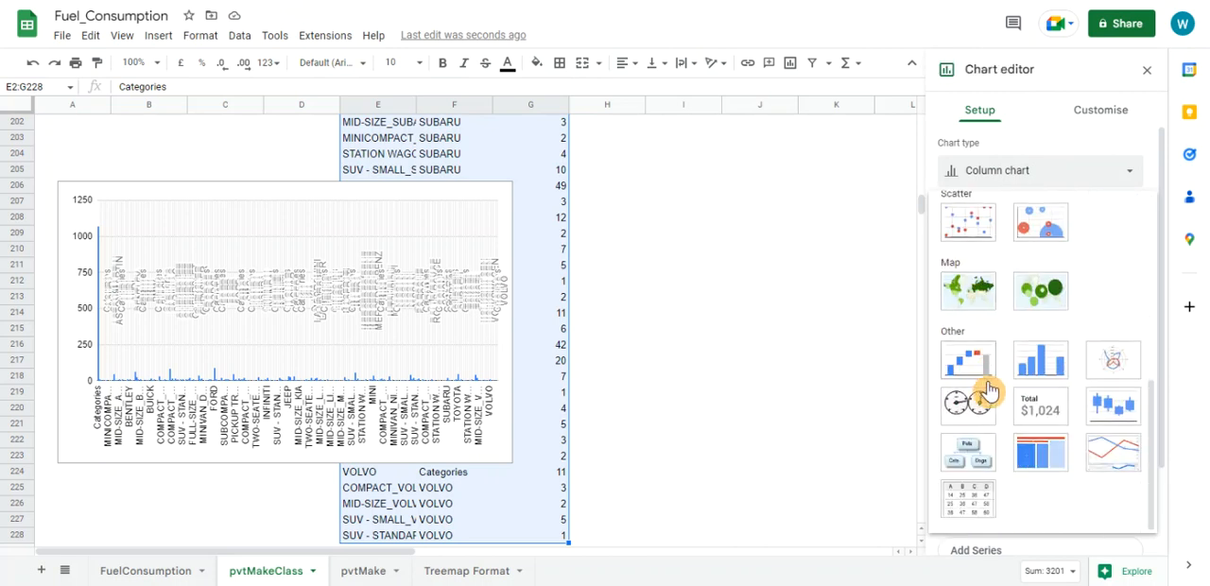
click(1040, 456)
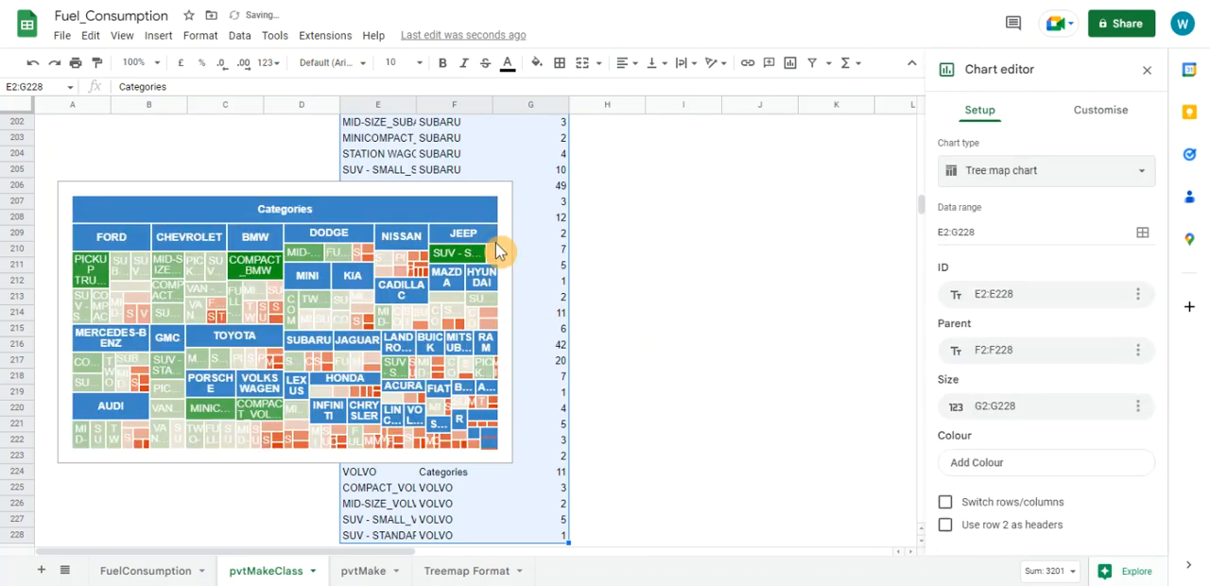
Copy the finished treemap chart from the pvtMakeClass sheet
click(614, 187)
click(91, 194)
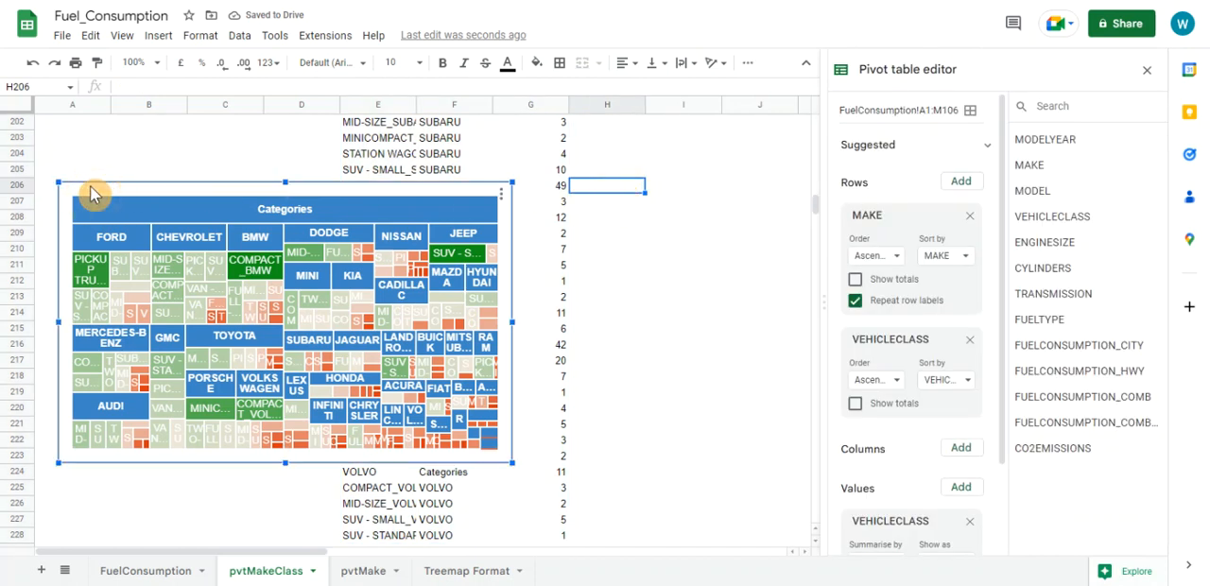
key(ctrl+x)
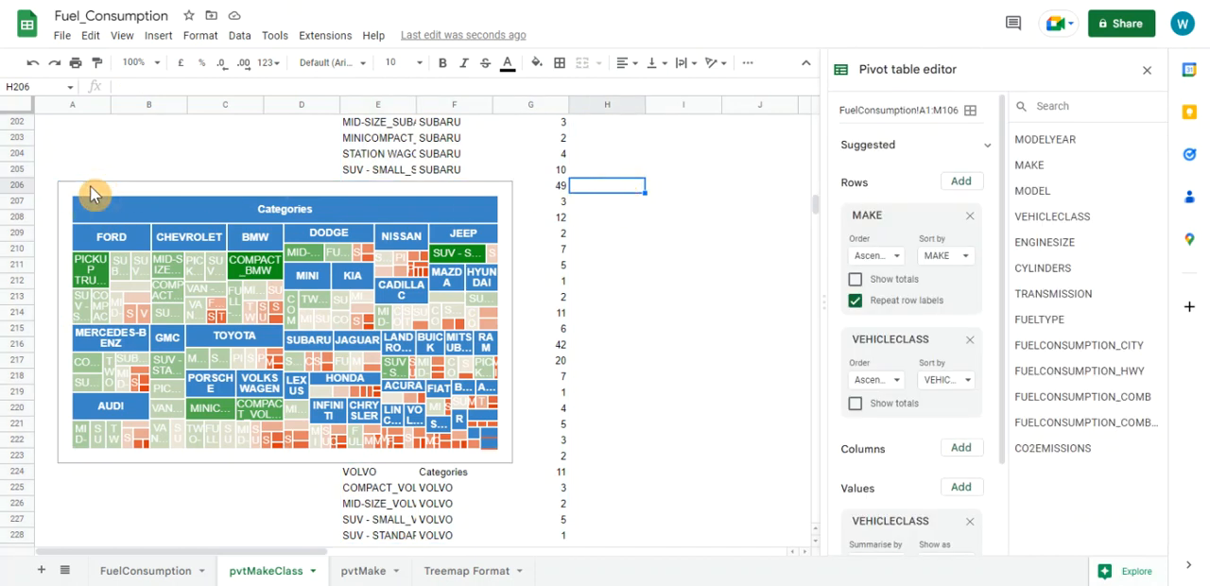
click(91, 188)
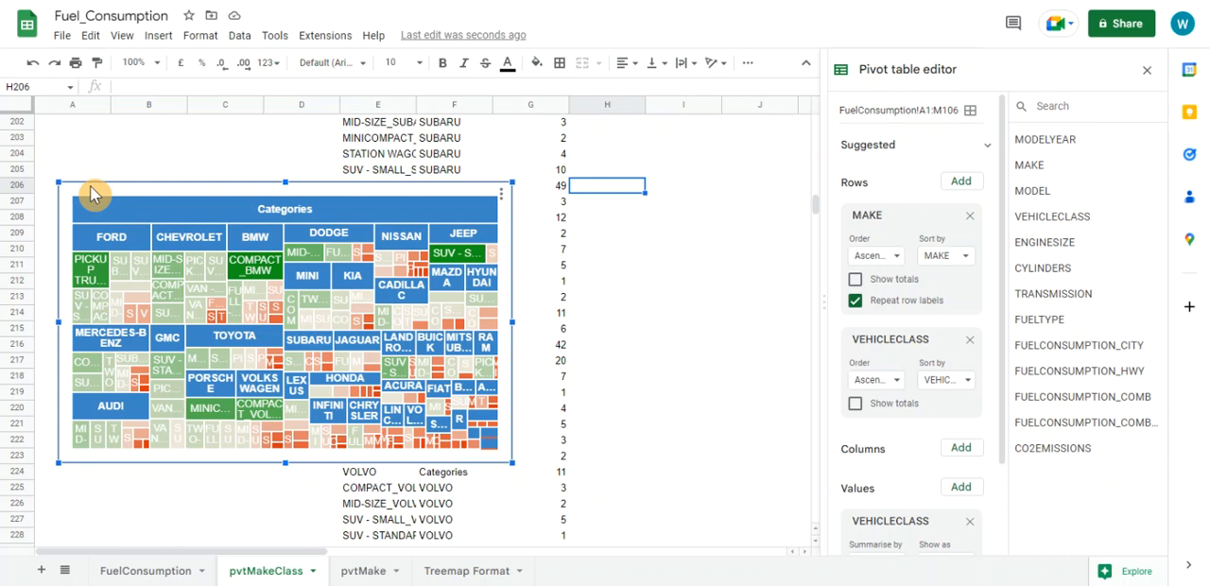
key(ctrl+c)
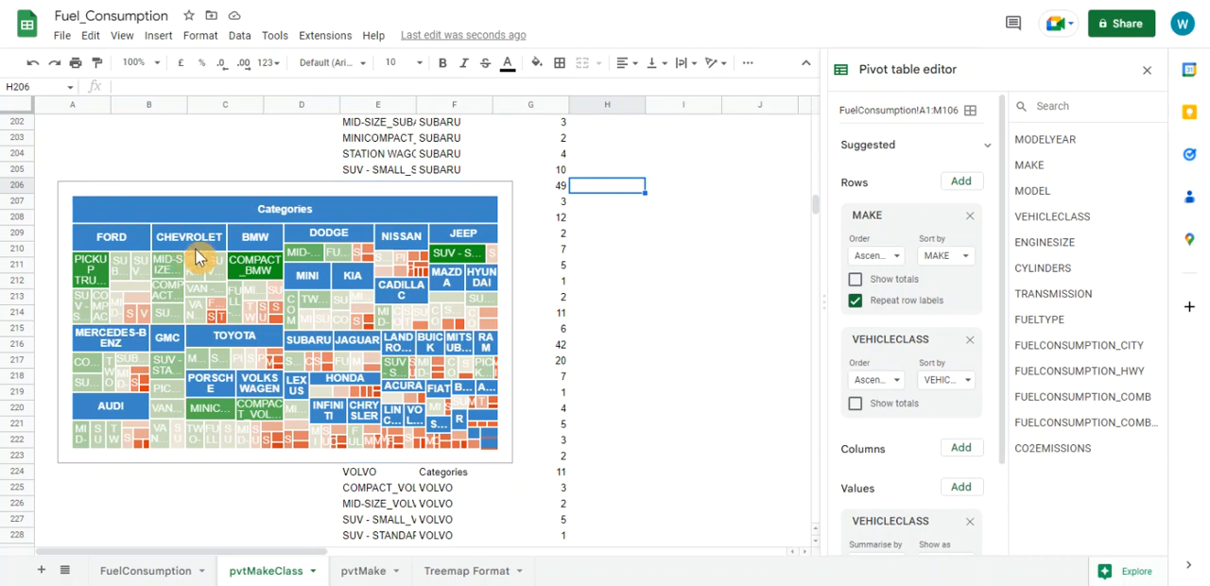
Add a new sheet named Dashboard and paste the copied treemap chart at cell A1
click(41, 573)
double_click(375, 571)
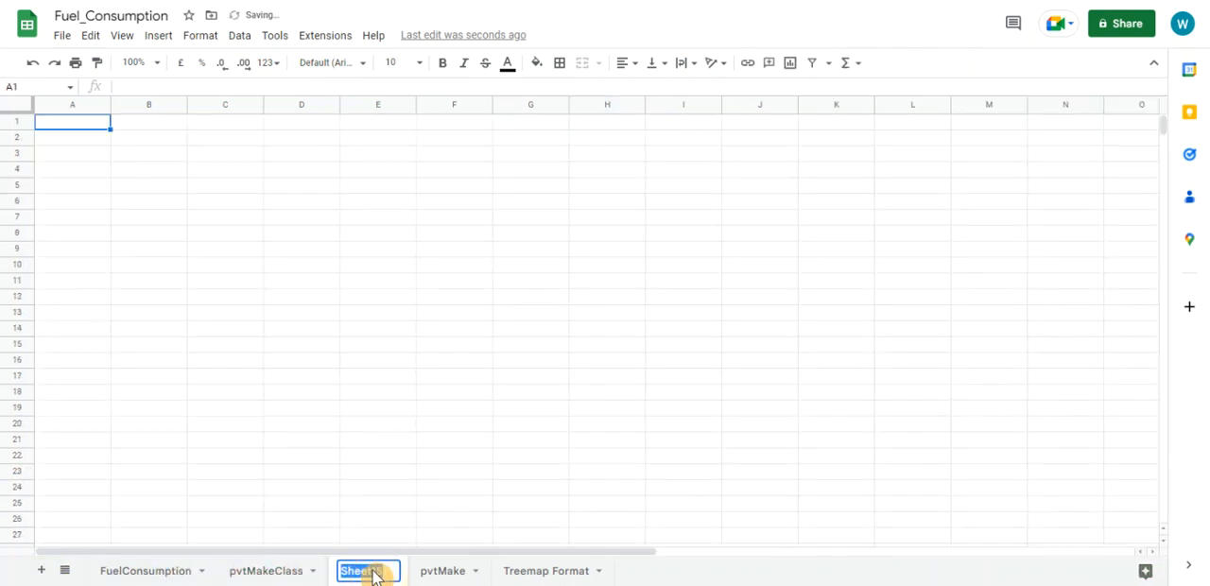
text(Dashboard)
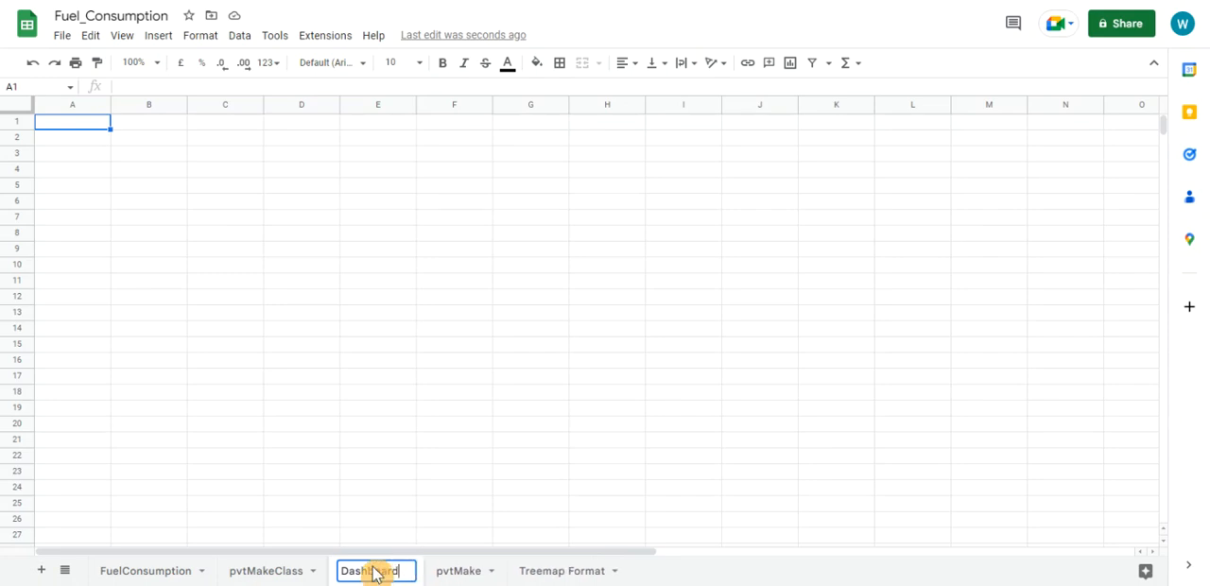
click(227, 223)
click(99, 131)
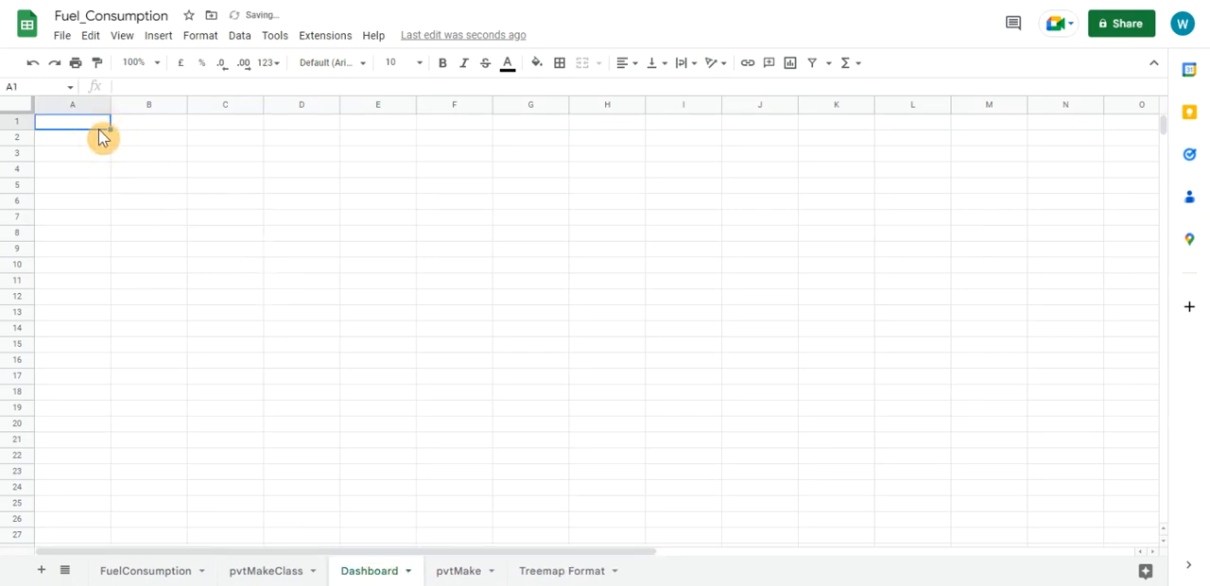
key(ctrl+v)
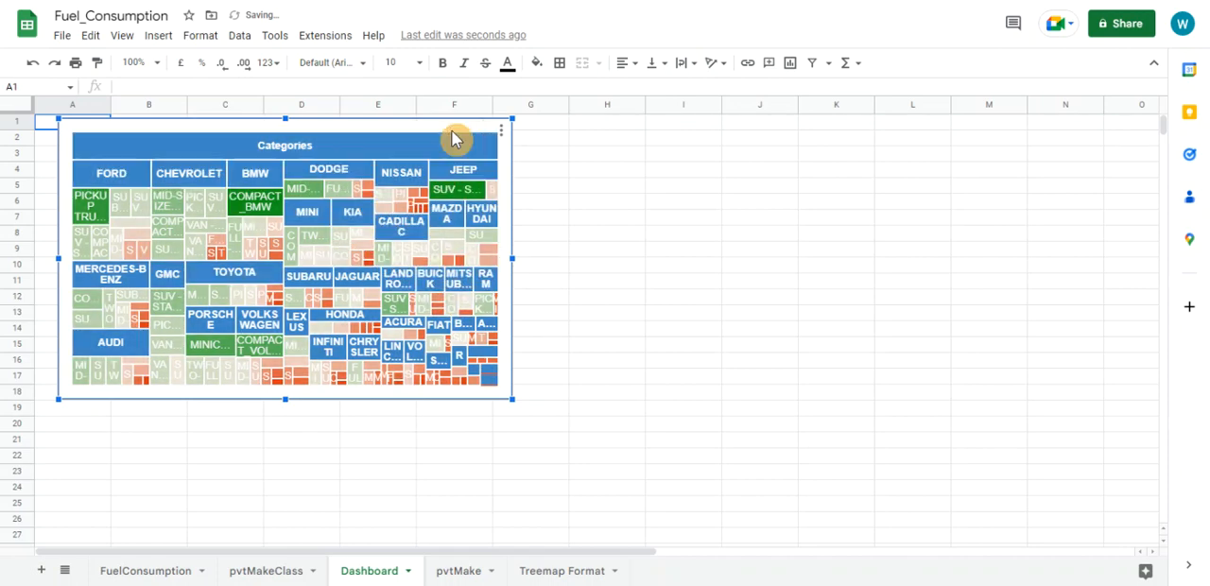
Try to set the font size of the pasted treemap's labels to 8
click(501, 129)
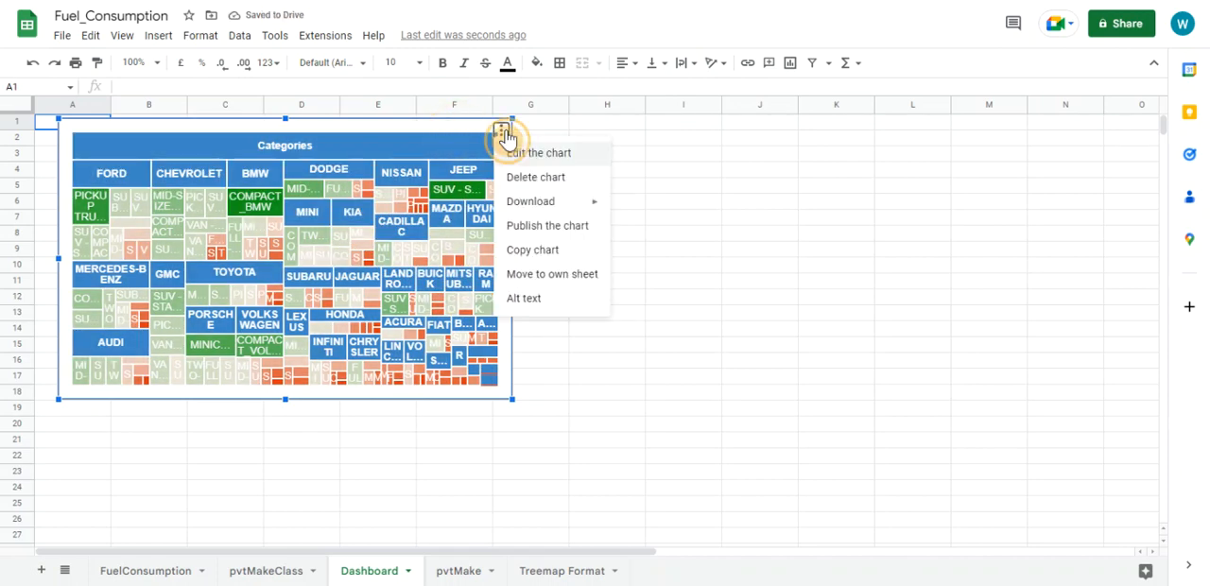
click(522, 155)
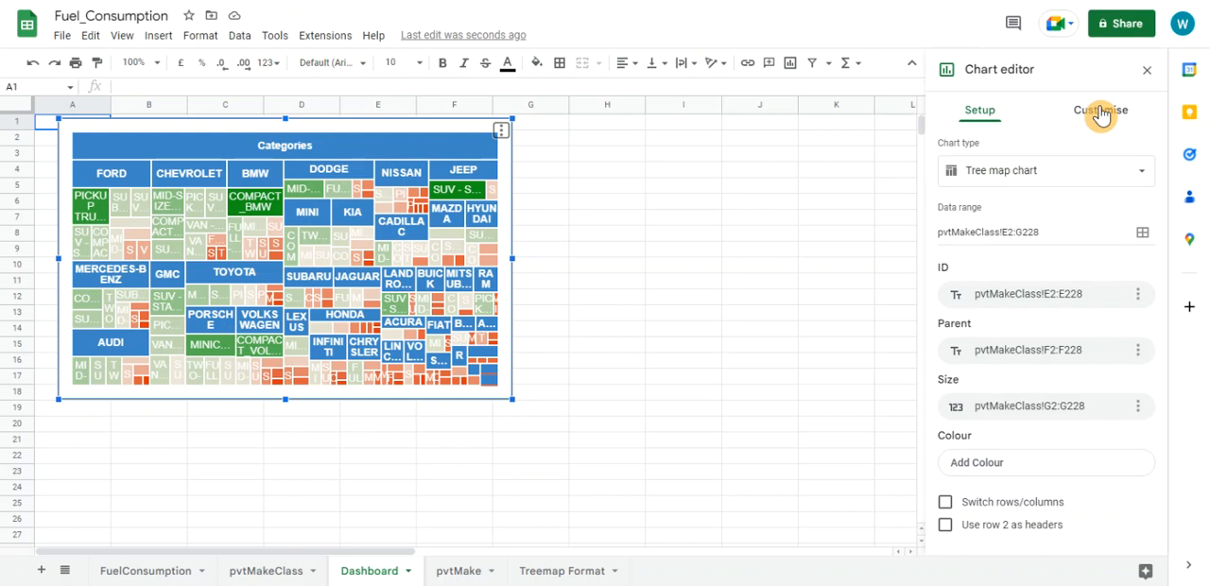
click(1100, 111)
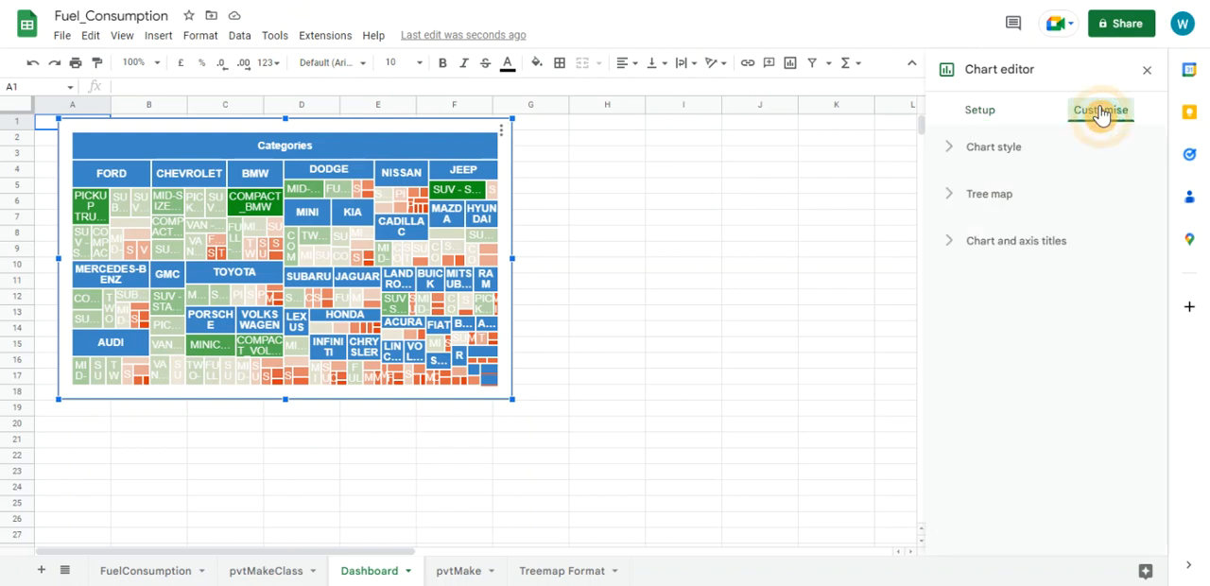
click(953, 157)
click(951, 154)
click(956, 195)
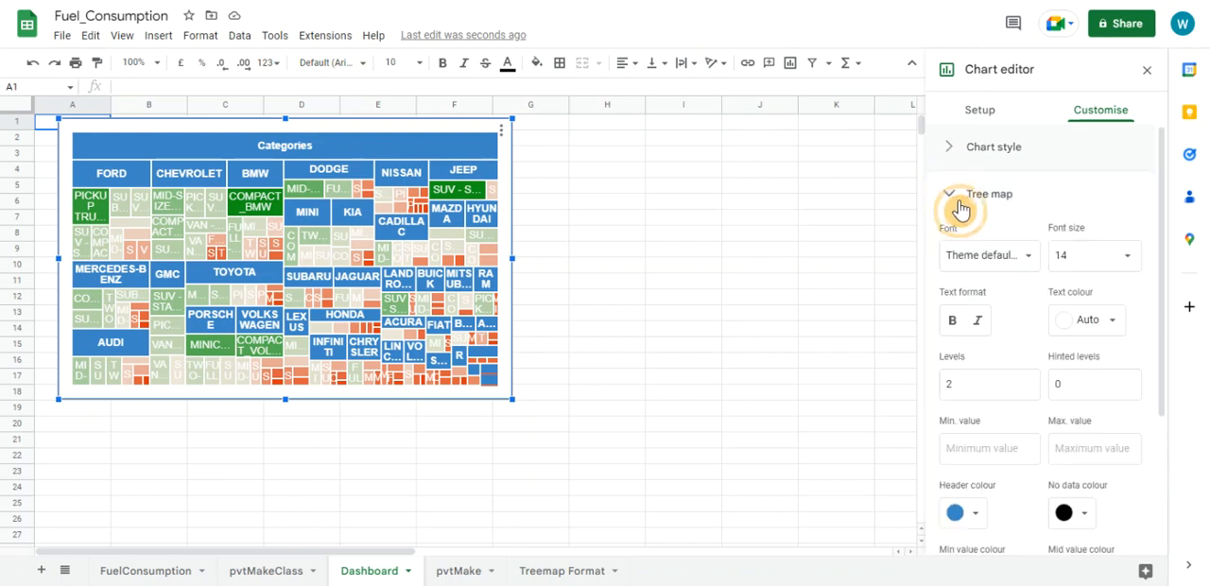
click(1061, 256)
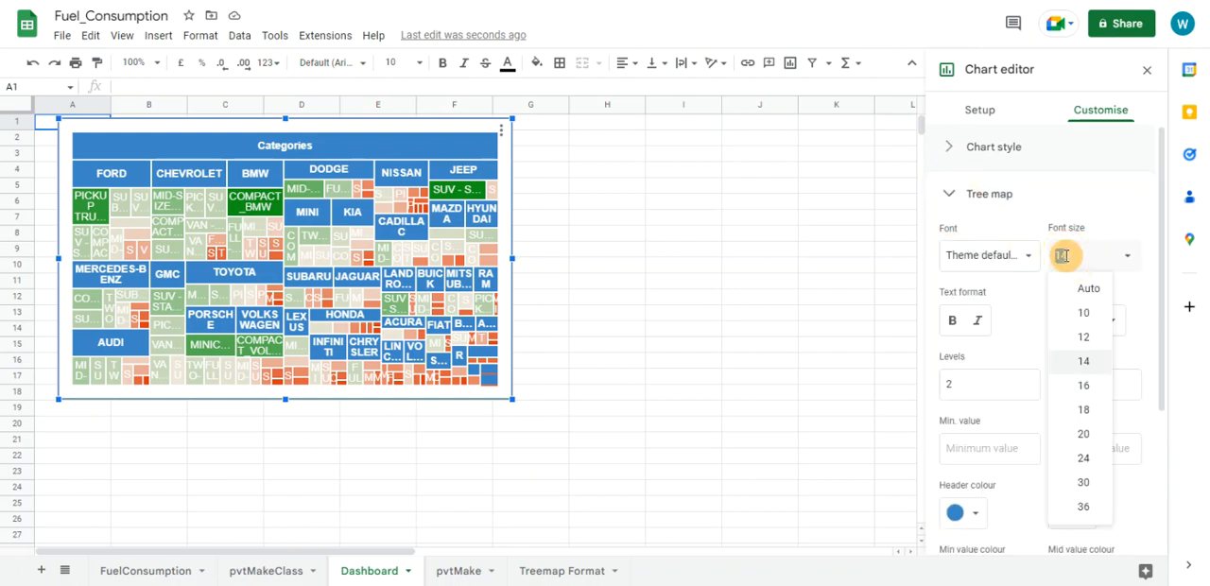
click(501, 132)
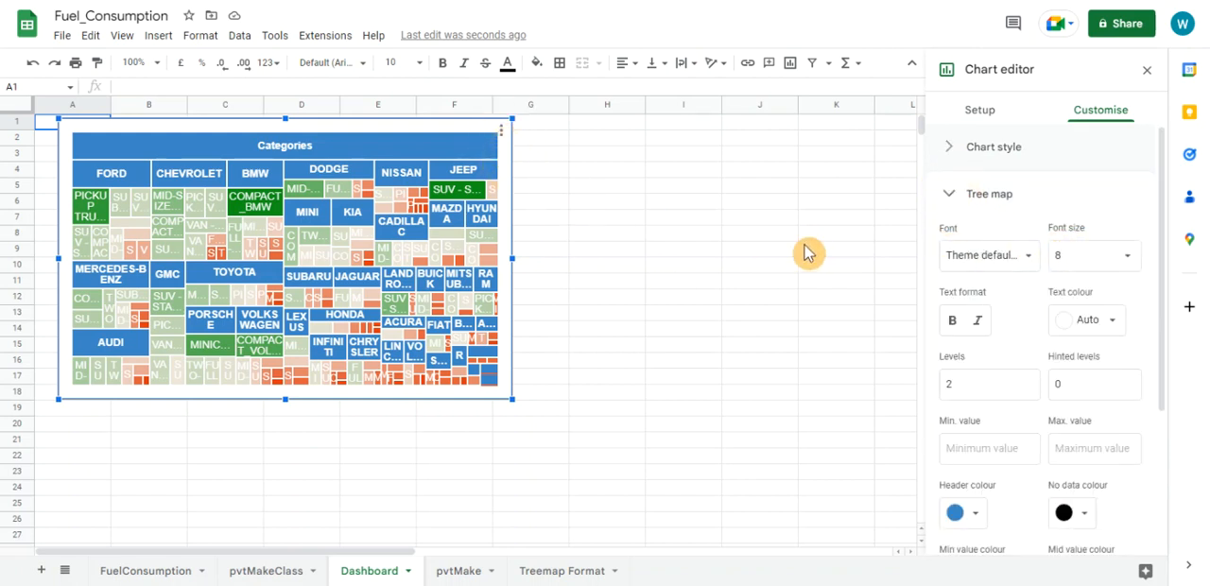
click(674, 238)
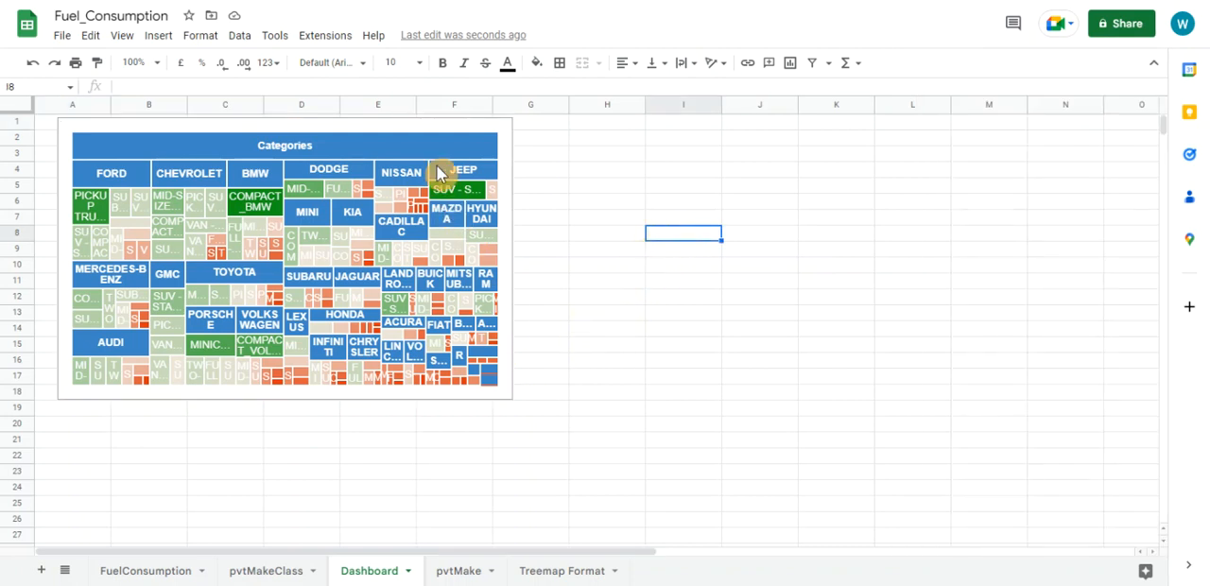
Reopen the Dashboard chart for editing, set the tree map font size to 8, and close the chart editor
click(486, 132)
click(501, 131)
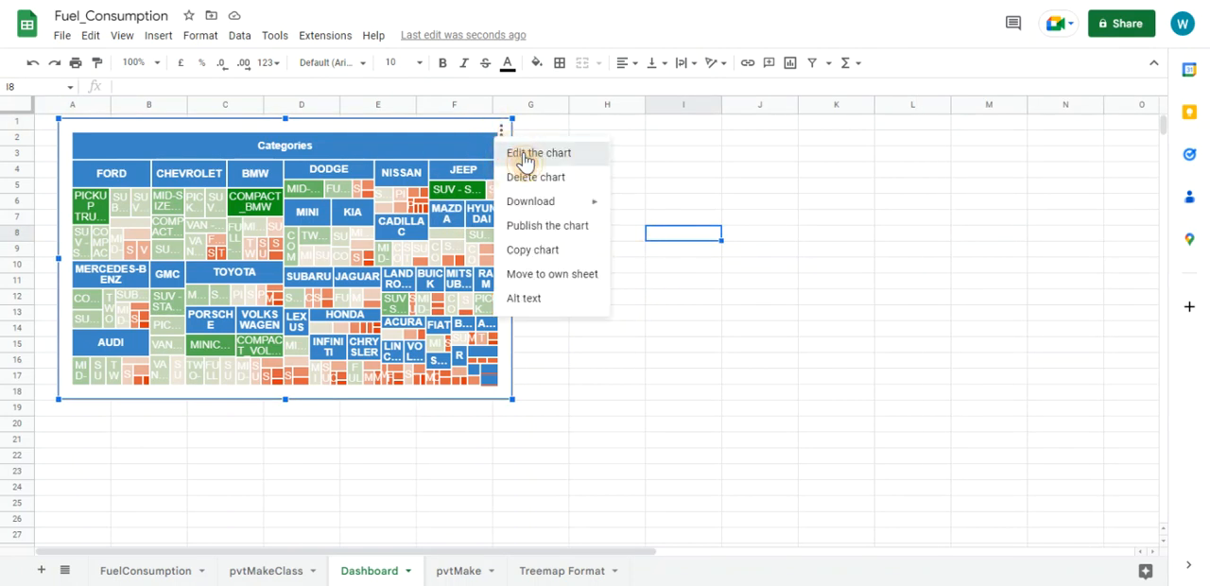
click(526, 159)
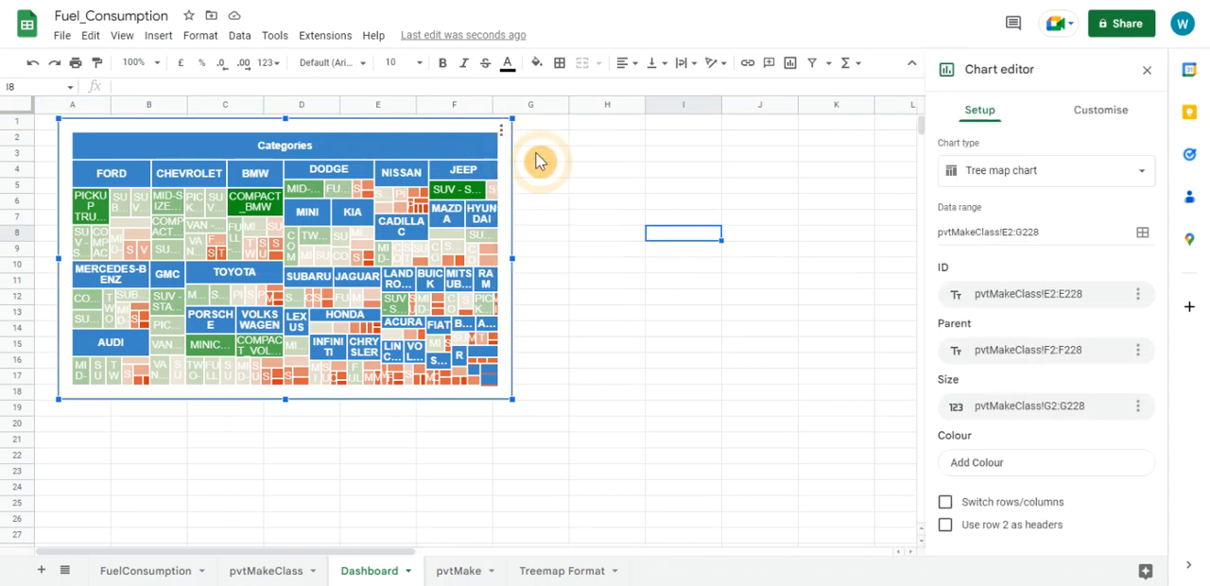
click(1089, 124)
click(942, 195)
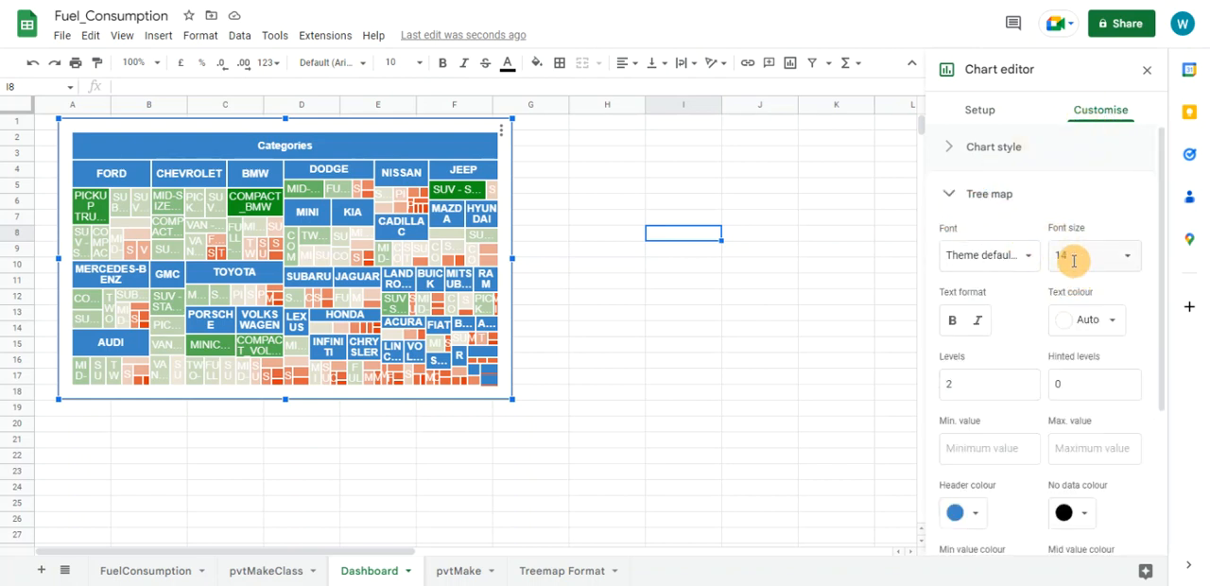
click(1074, 261)
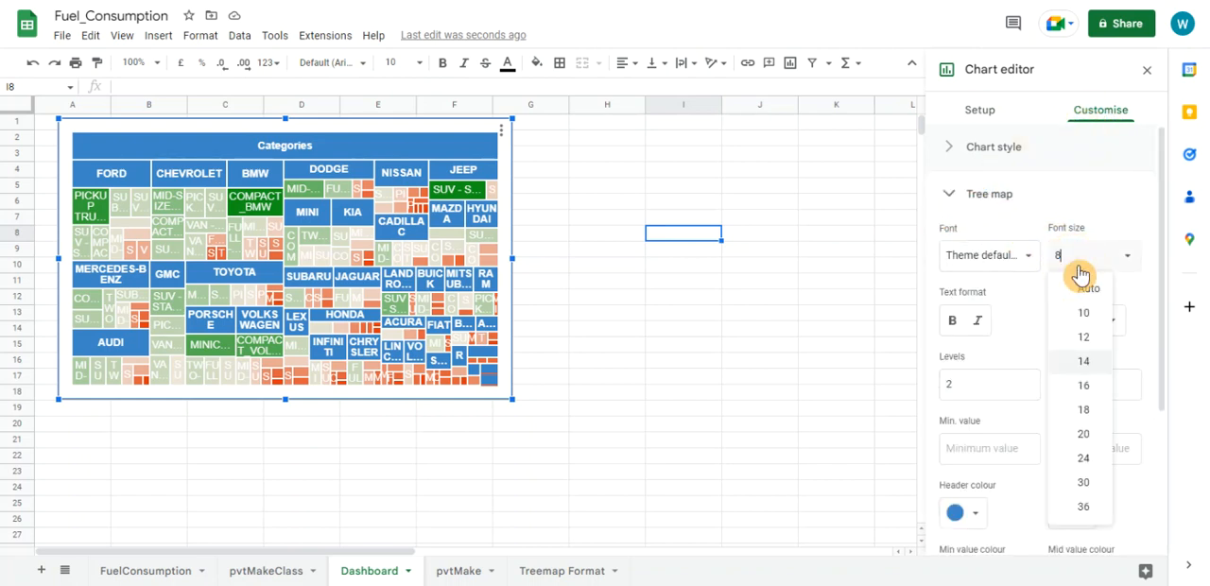
key(Return)
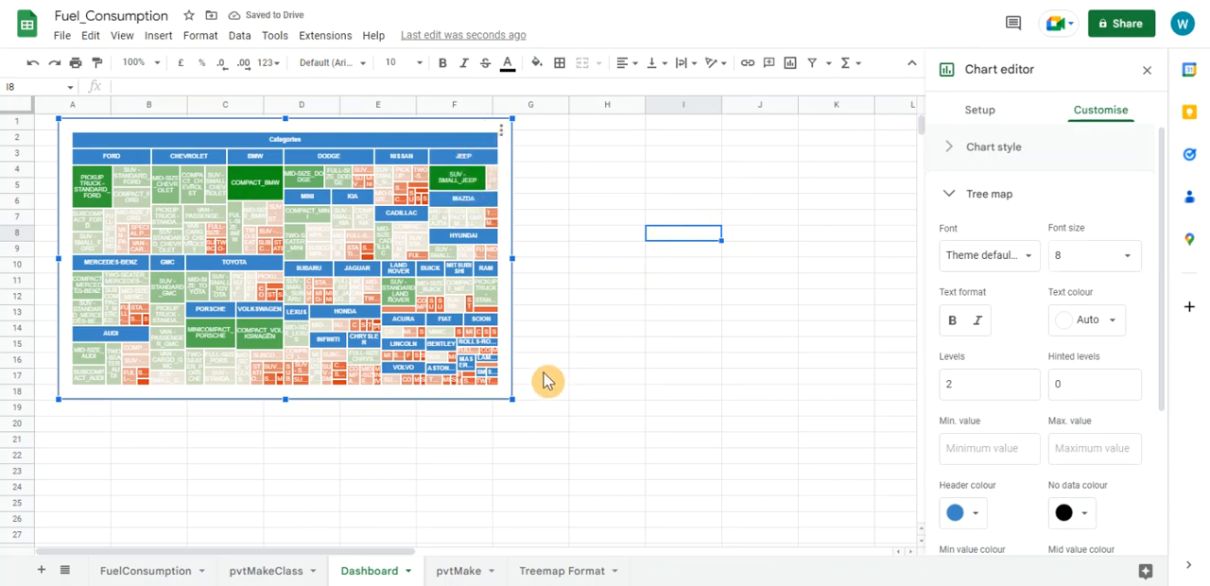
click(1146, 74)
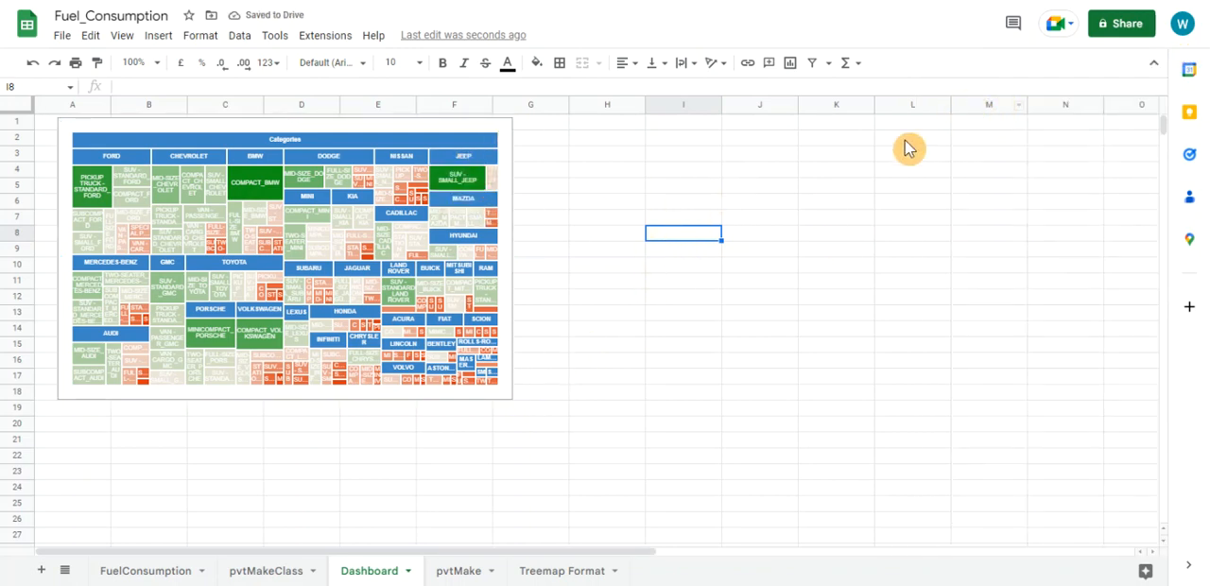
Enlarge the treemap chart on the Dashboard sheet so it extends across to column N and down past row 32
click(514, 402)
drag(514, 402, 1077, 554)
scroll(567, 298, down, 1)
scroll(567, 297, up, 1)
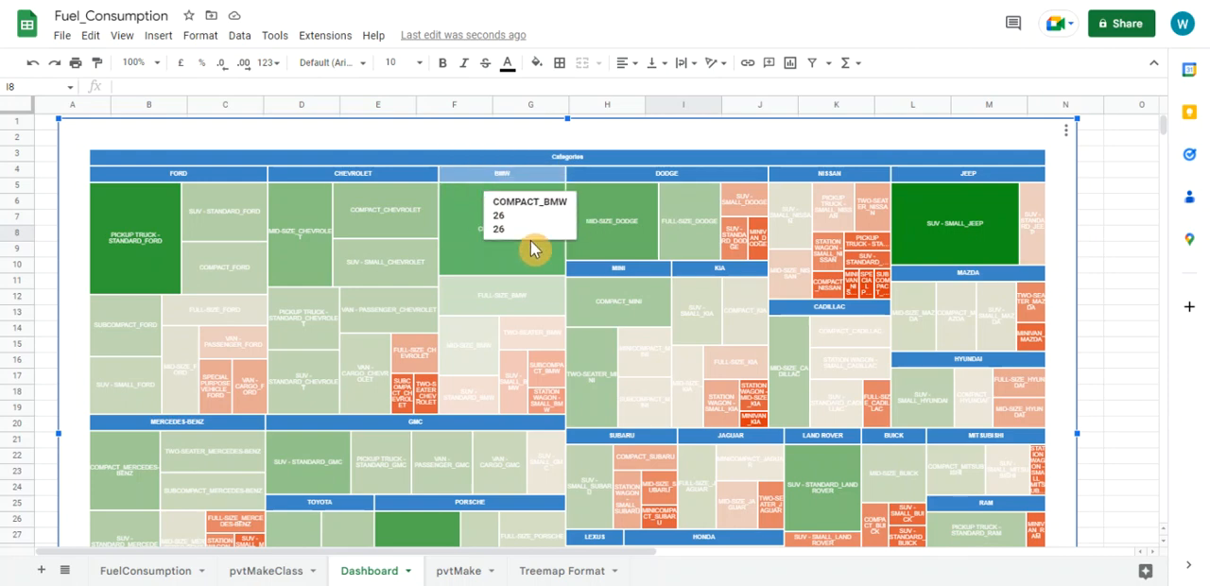
scroll(623, 300, down, 2)
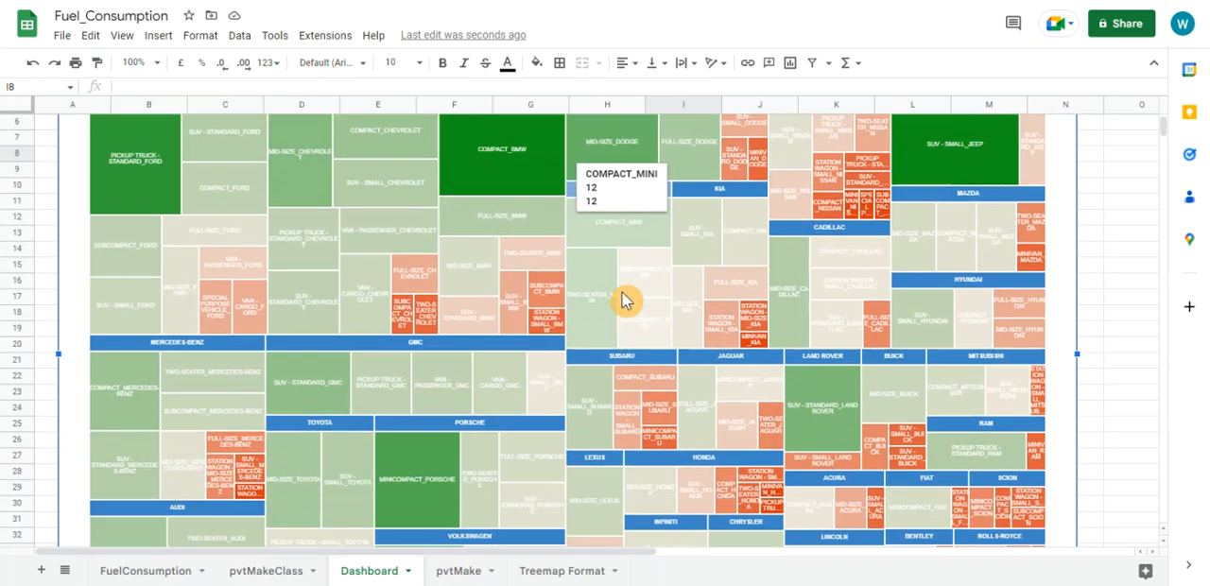
scroll(623, 301, up, 2)
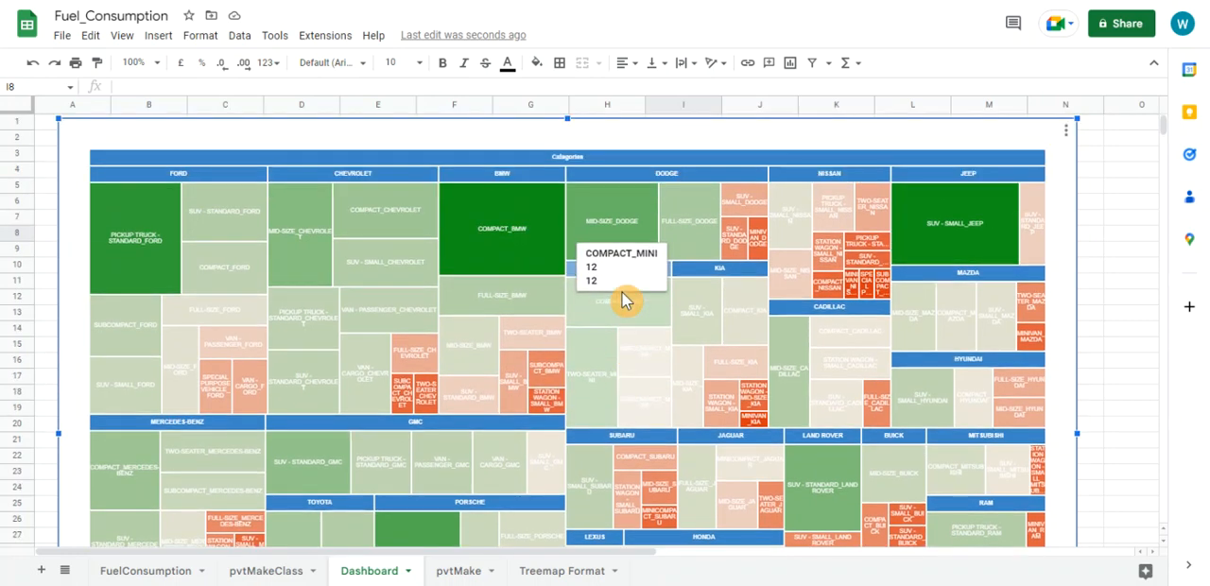